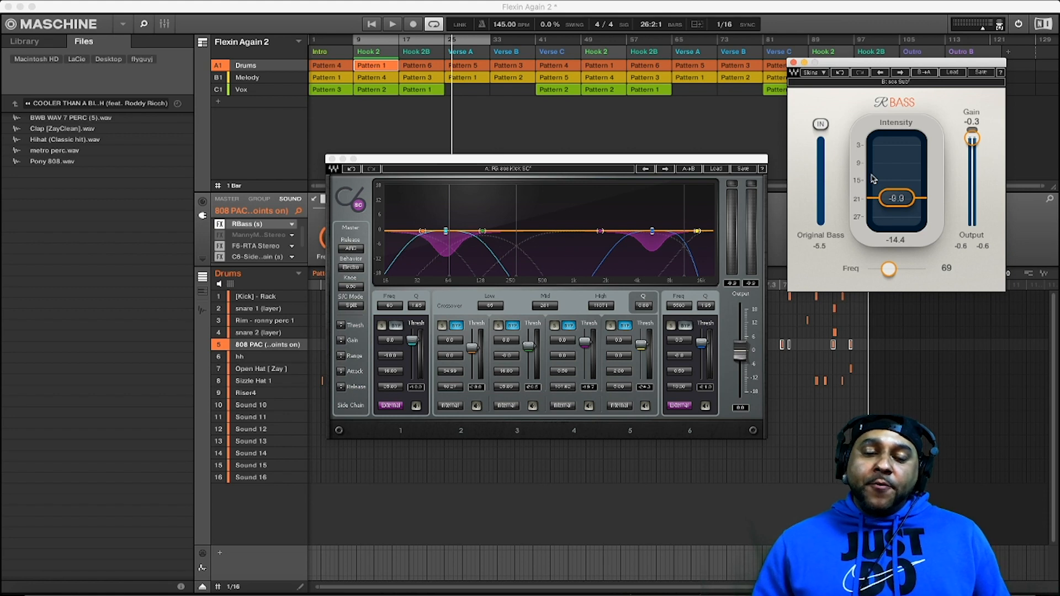
Step: Open the 808 sound's F6-RTA equalizer and isolate the 808 by soloing it and muting the Melody and Vox groups
left_click(252, 248)
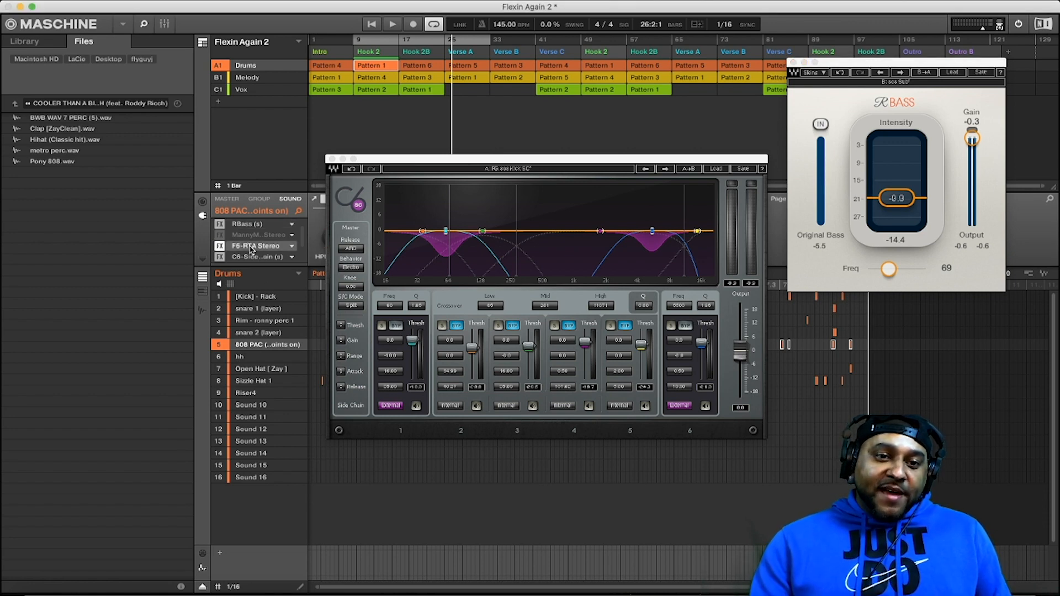
left_click(252, 248)
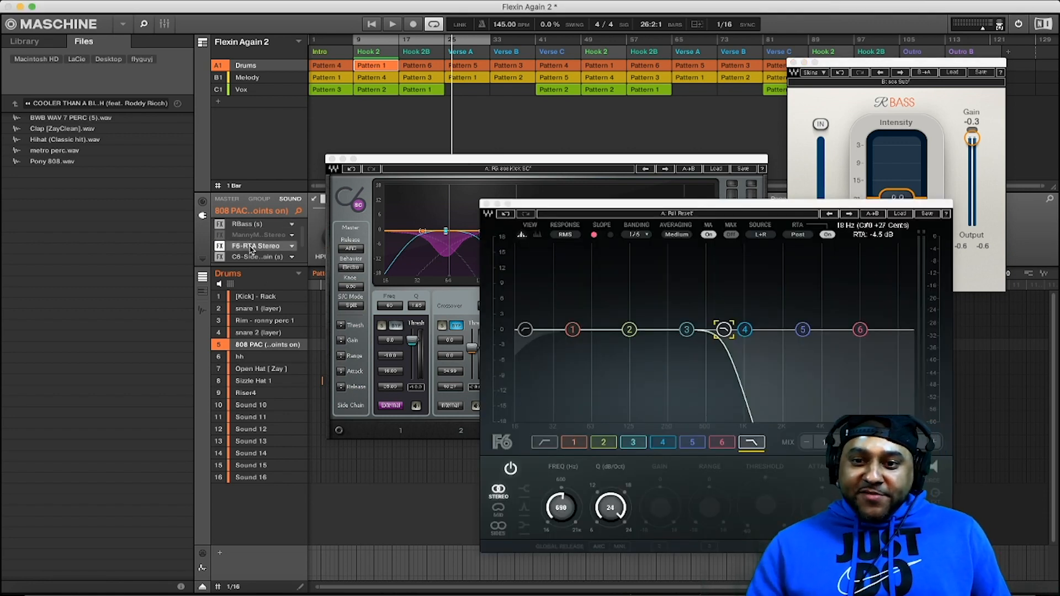
right_click(222, 348)
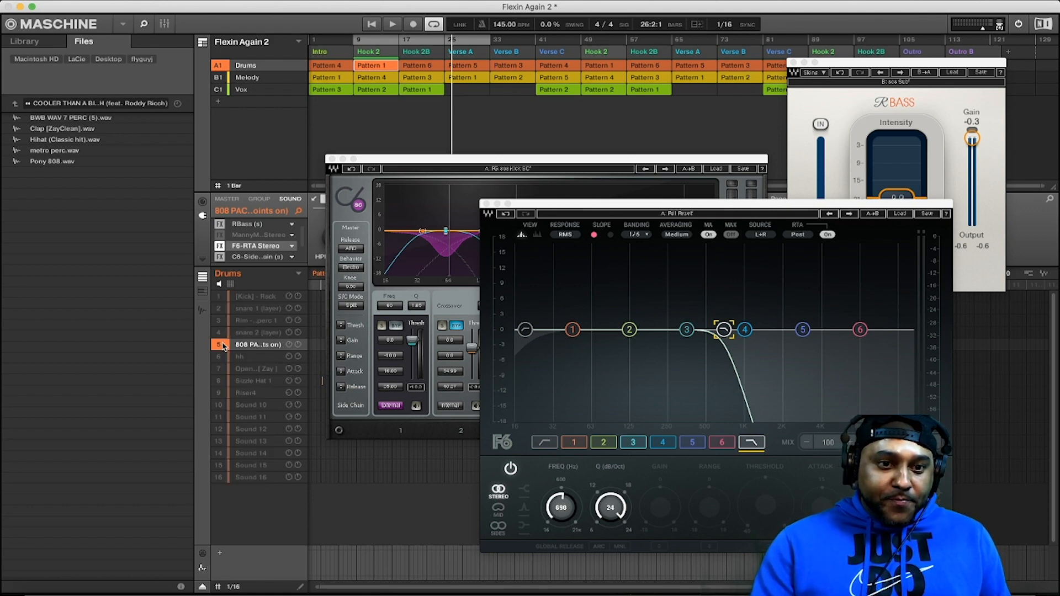
left_click(219, 77)
left_click(218, 89)
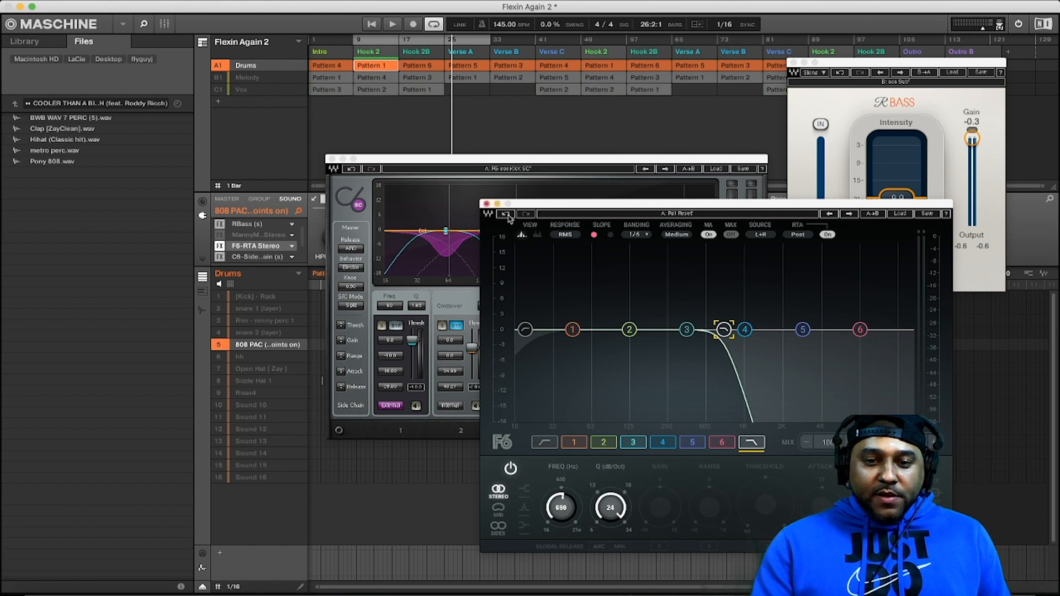
Step: Audition the soloed 808 with the F6-RTA bypassed and enabled, examining its low-end spectrum during playback
left_click(219, 246)
key("space")
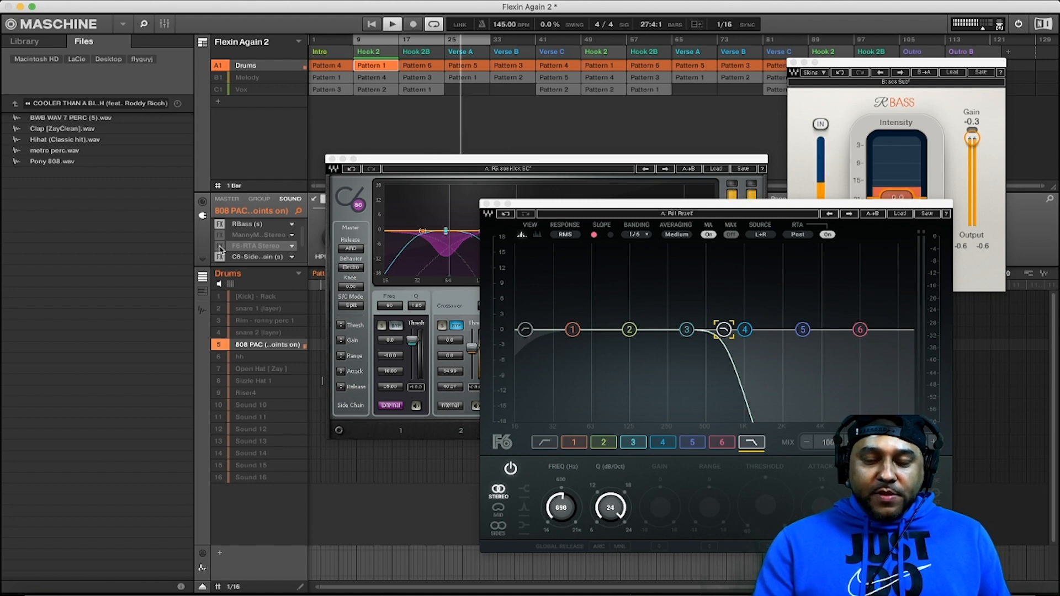
key("space")
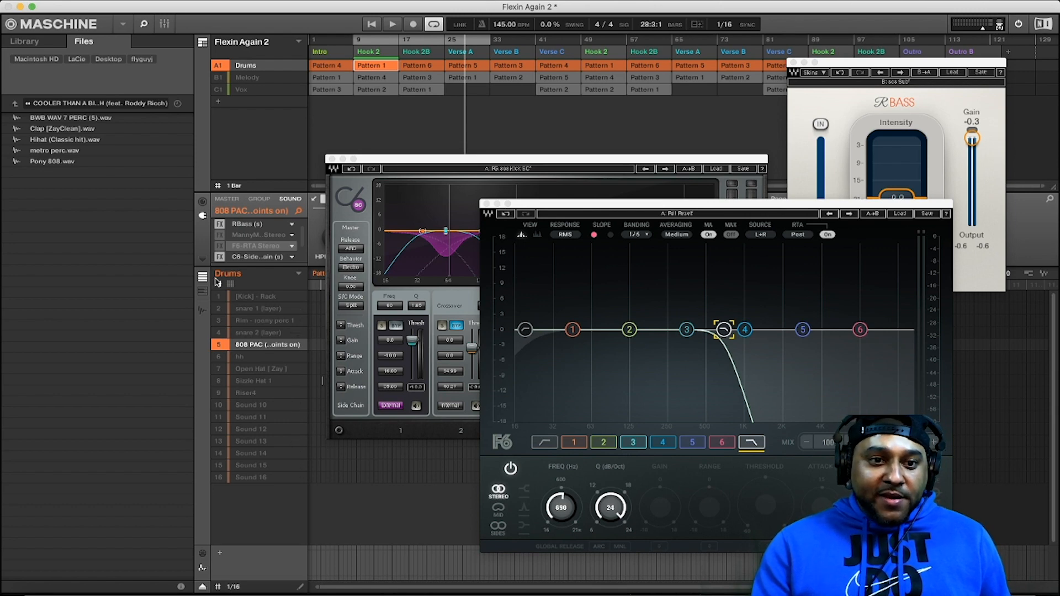
left_click(220, 247)
key("space")
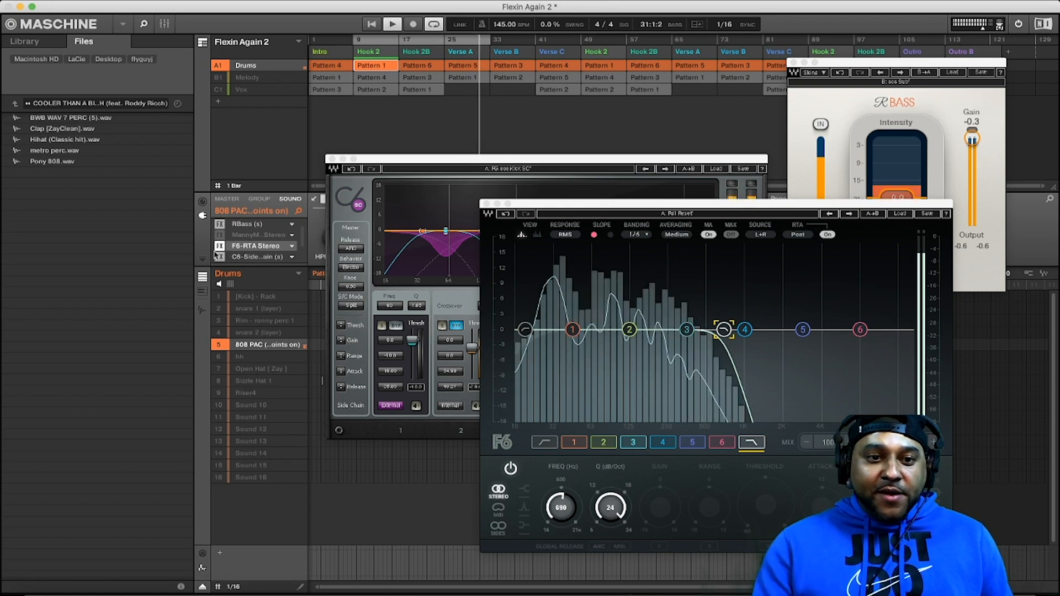
left_click(220, 247)
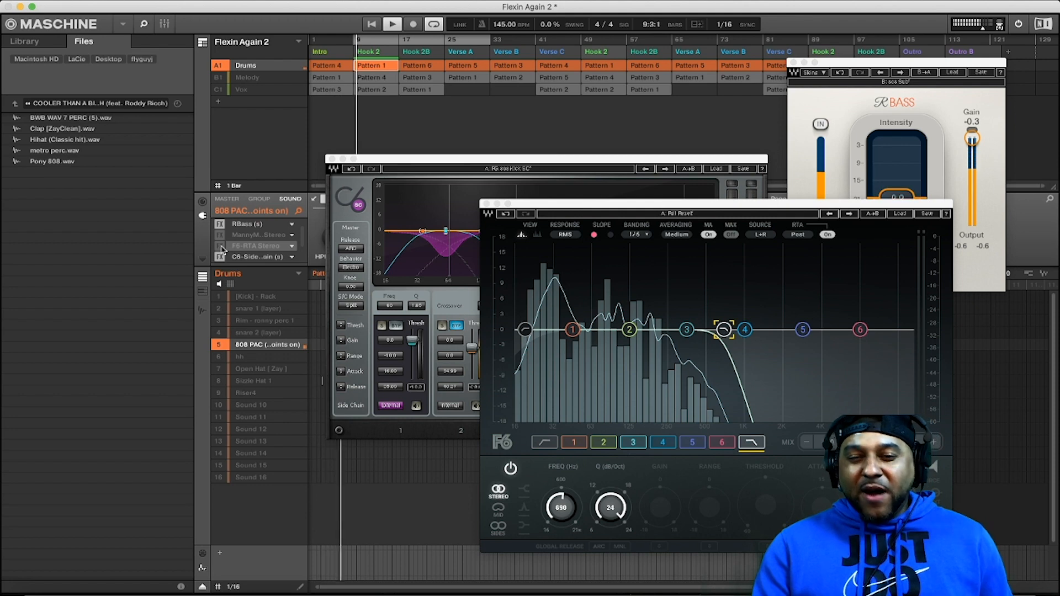
left_click(220, 247)
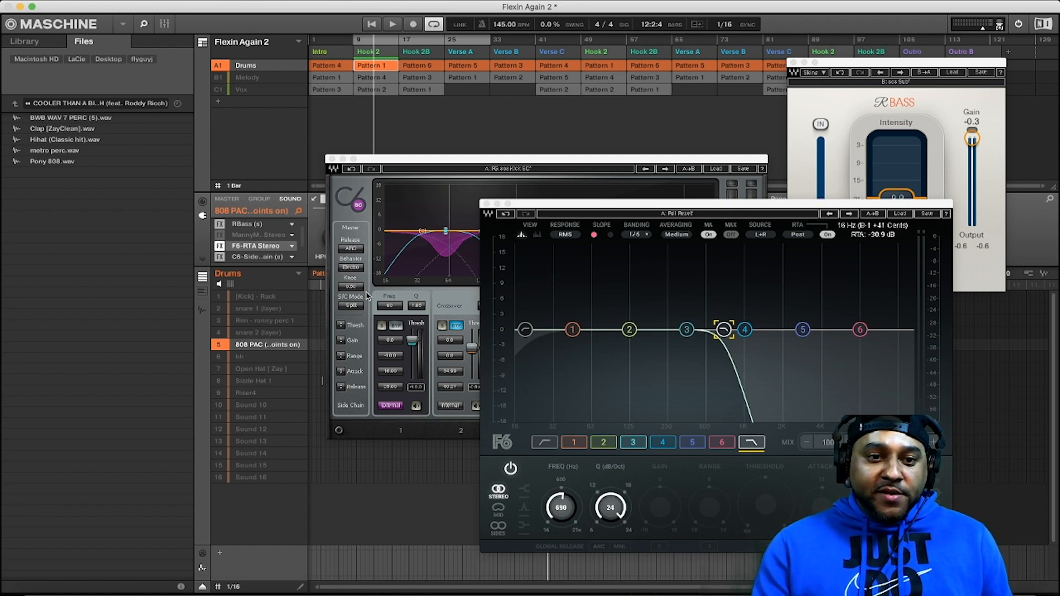
key("space")
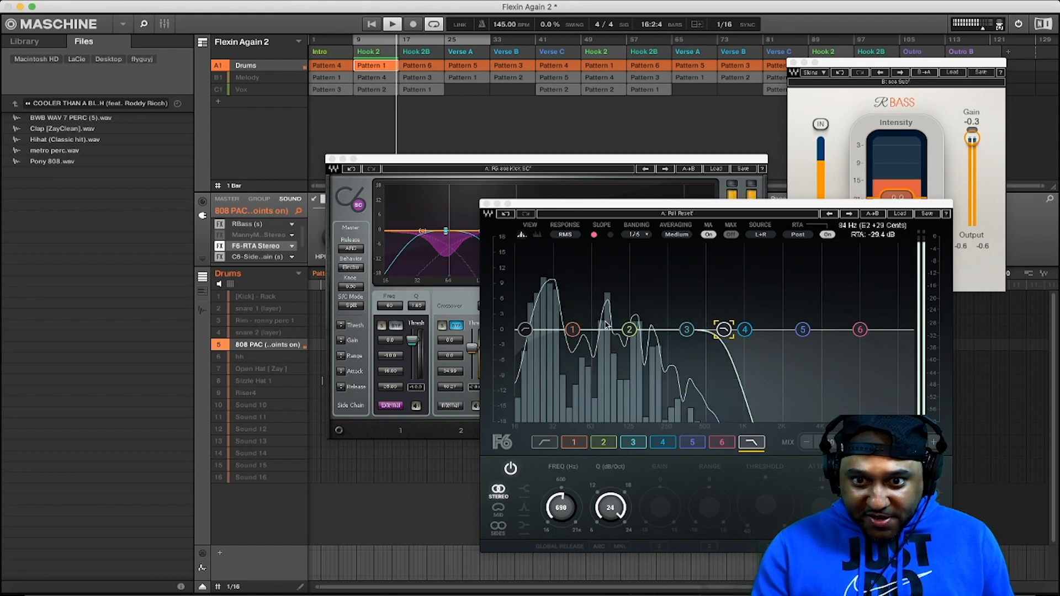
key("space")
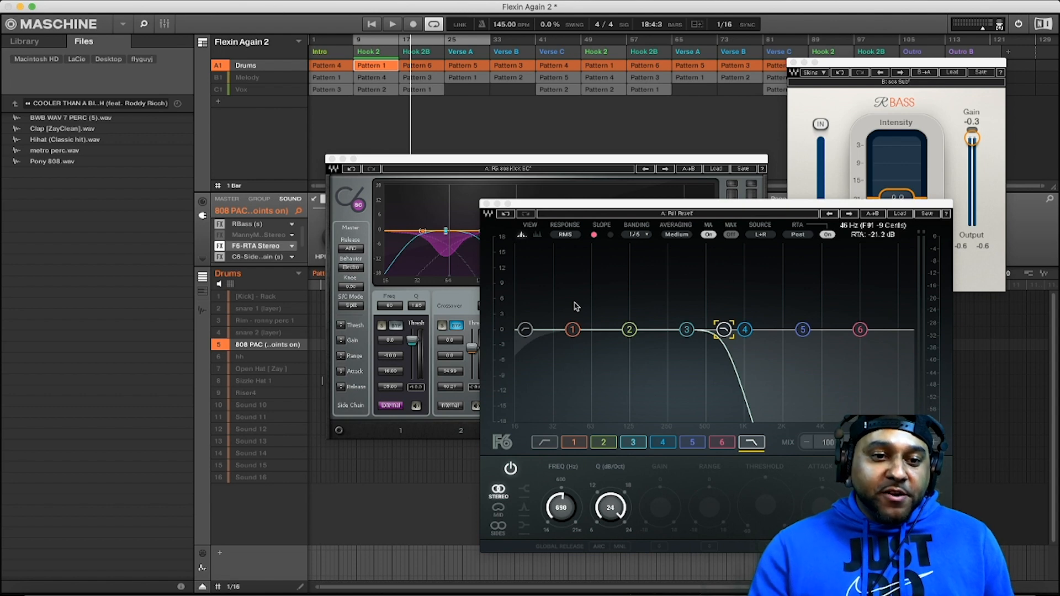
Step: Close the F6 window and compare the beat with the 808's C6 sidechain effect bypassed and enabled
left_click(238, 257)
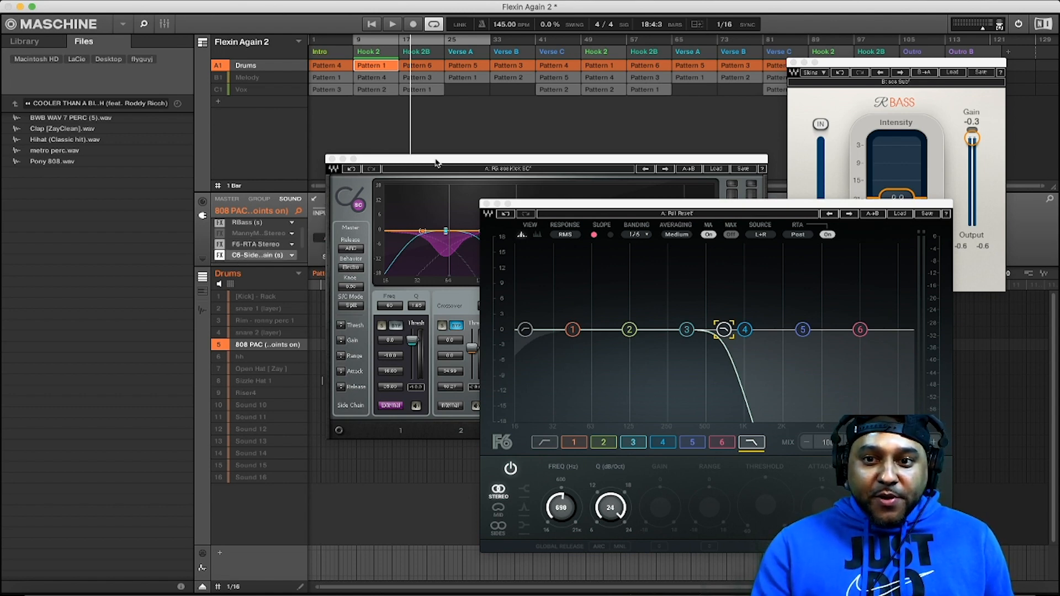
left_click(485, 204)
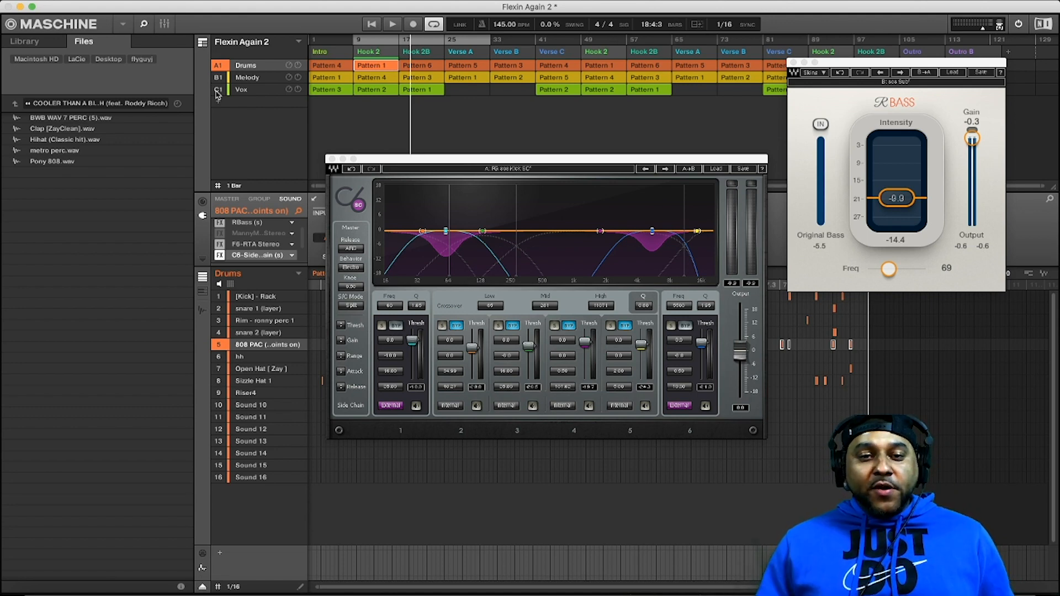
left_click(220, 255)
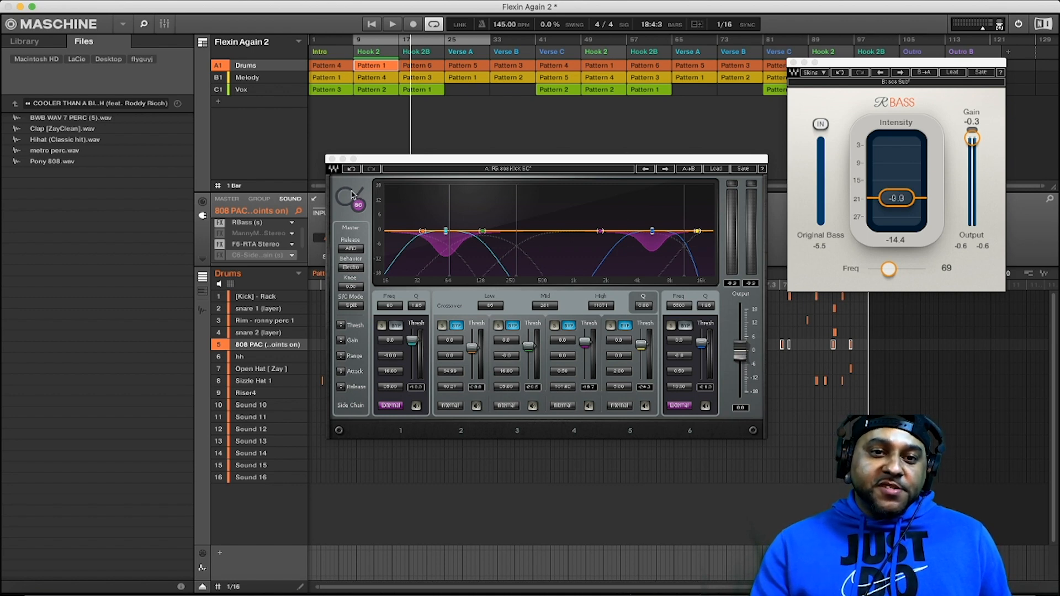
key("space")
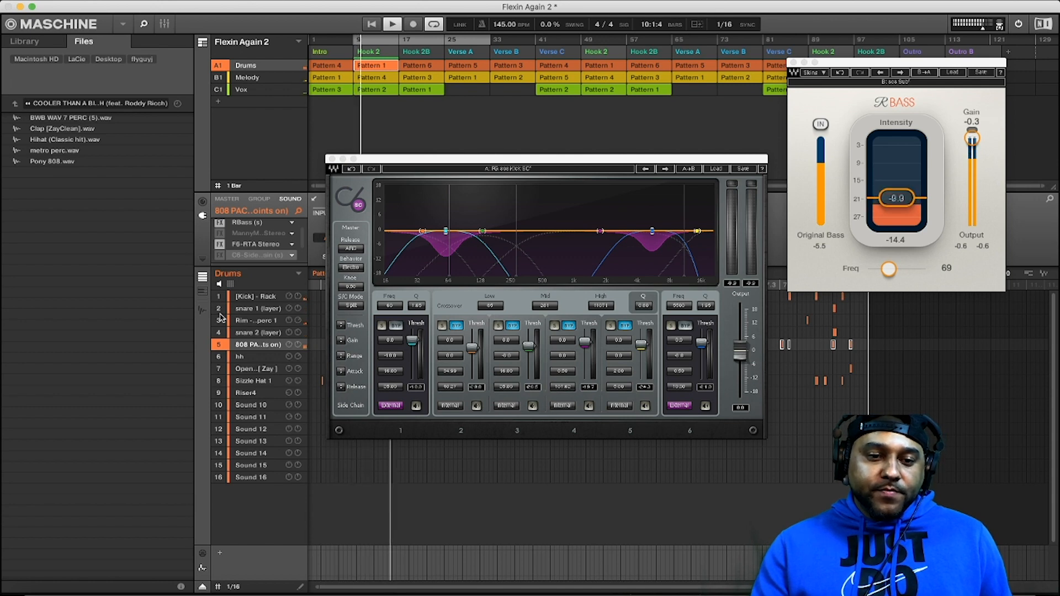
left_click(220, 256)
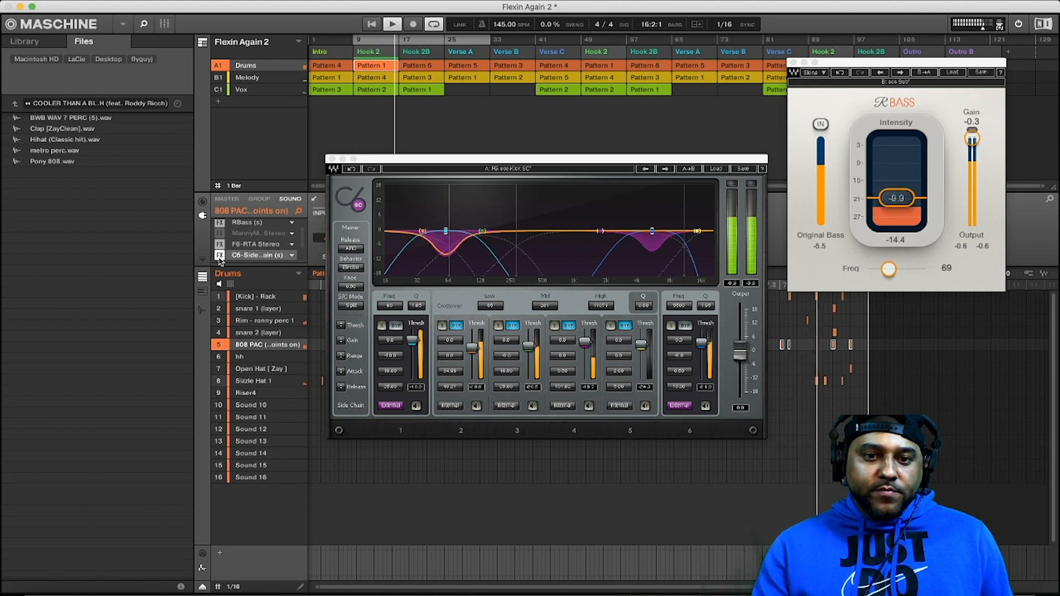
left_click(219, 256)
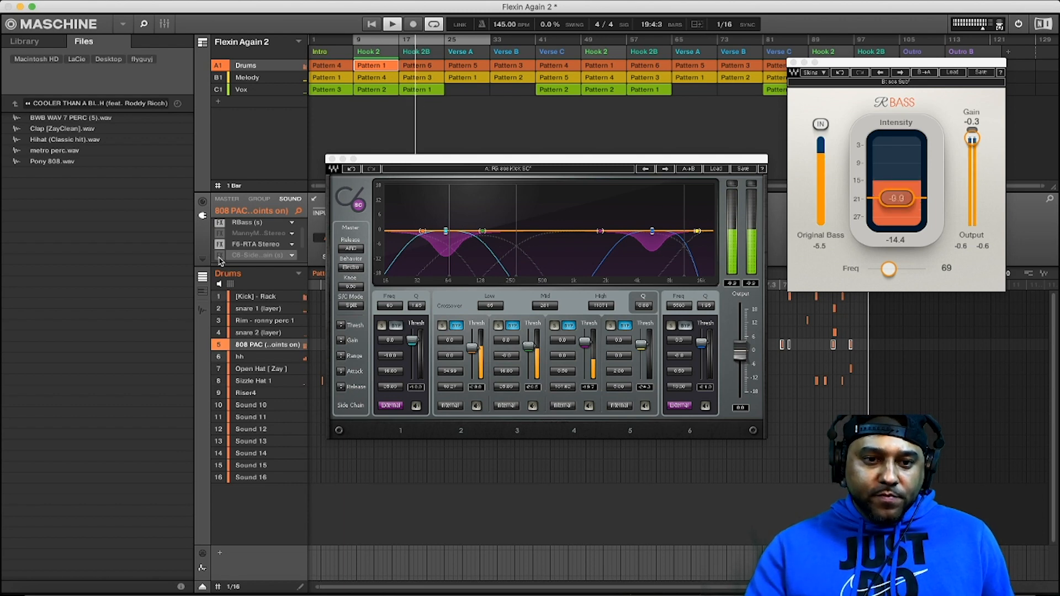
left_click(220, 257)
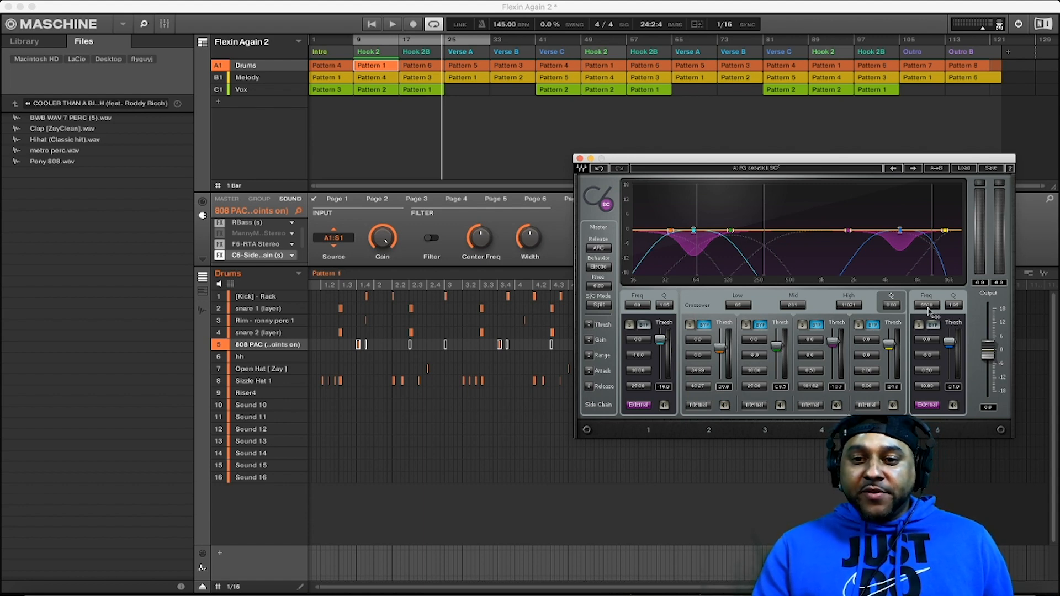
Step: Set the side chain of C6 bands 1 and 6 to External, with A1:S1 - Drums: [Kick] - Rack as input source
left_click(926, 406)
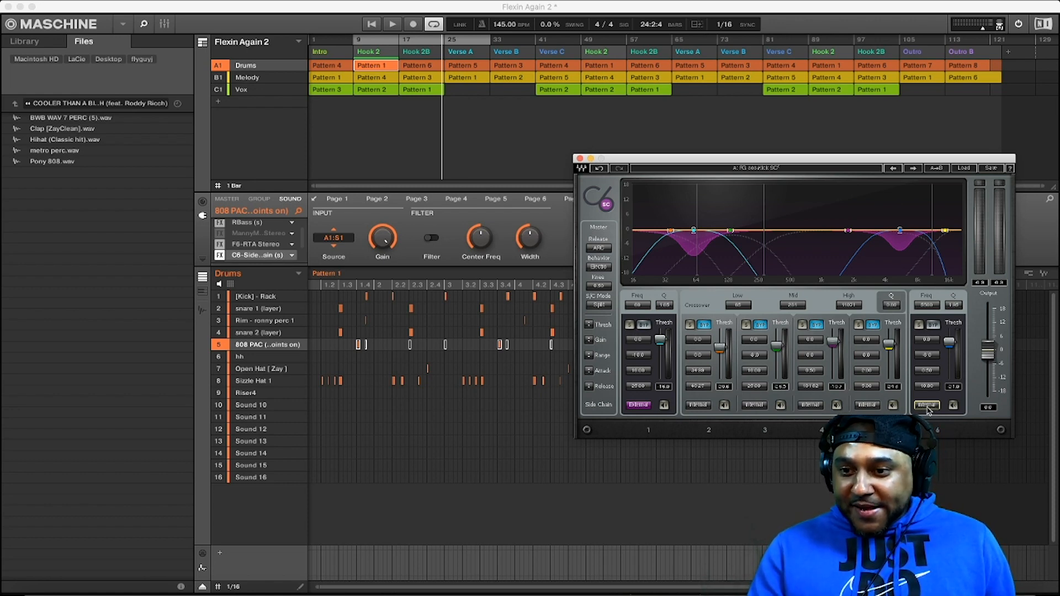
left_click(639, 406)
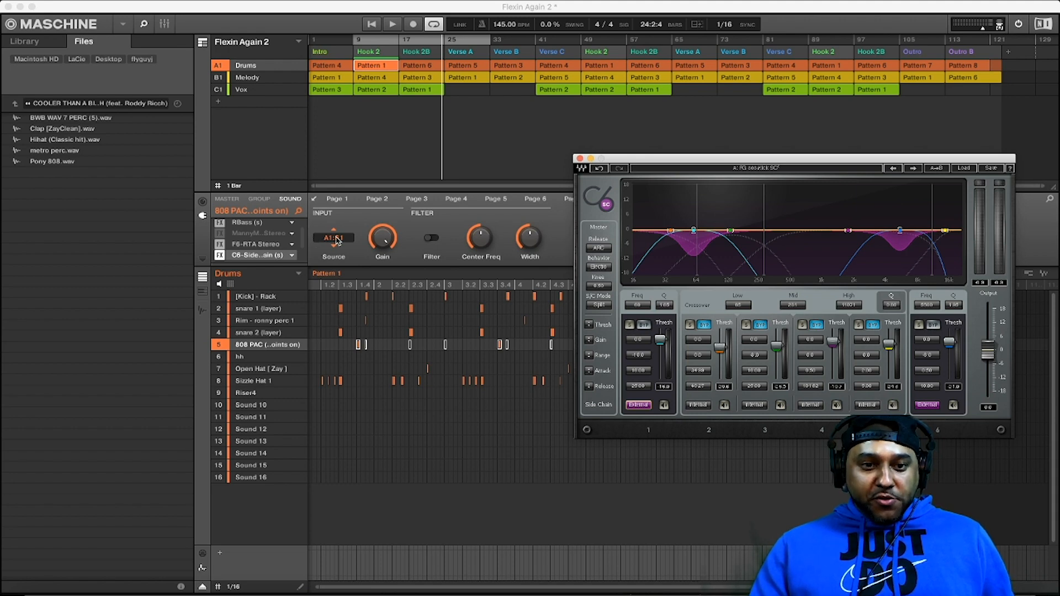
left_click(256, 347)
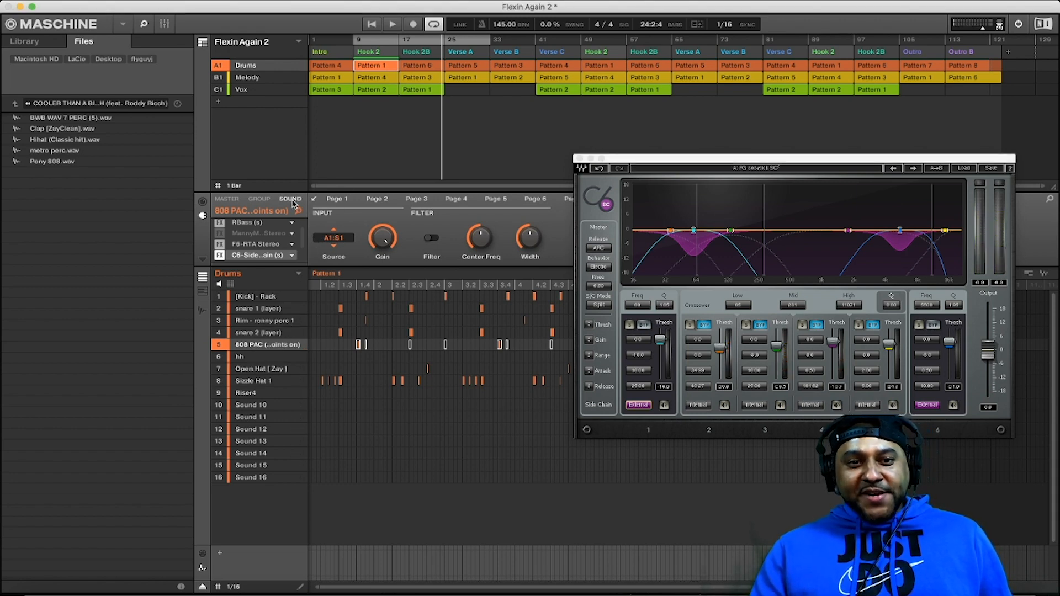
left_click(336, 244)
left_click(335, 242)
left_click(335, 239)
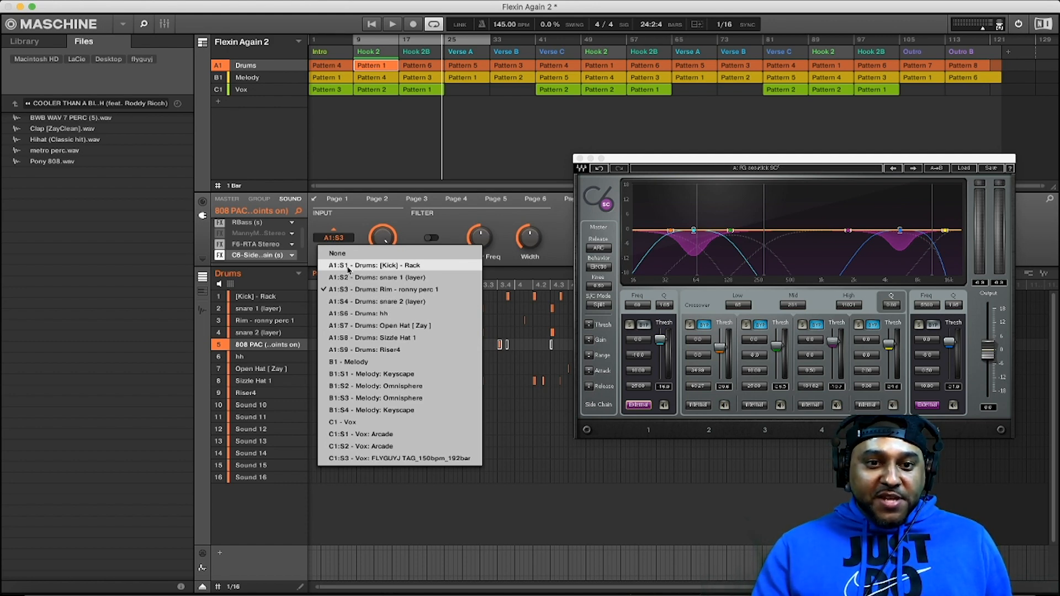
left_click(348, 267)
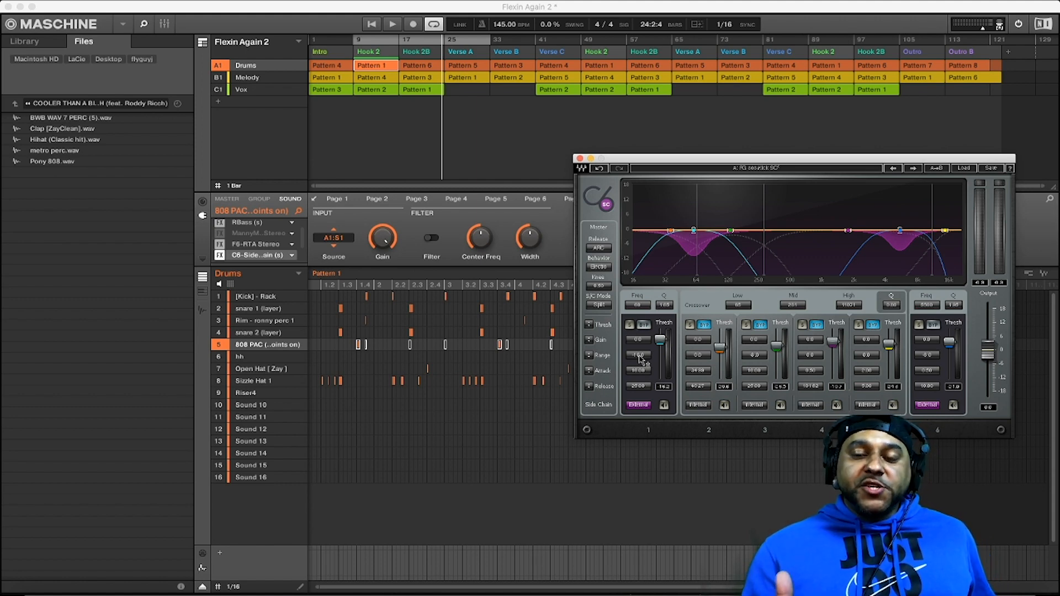
Step: Set the range of band 1 in the 808's C6 to -10.0
left_click(640, 356)
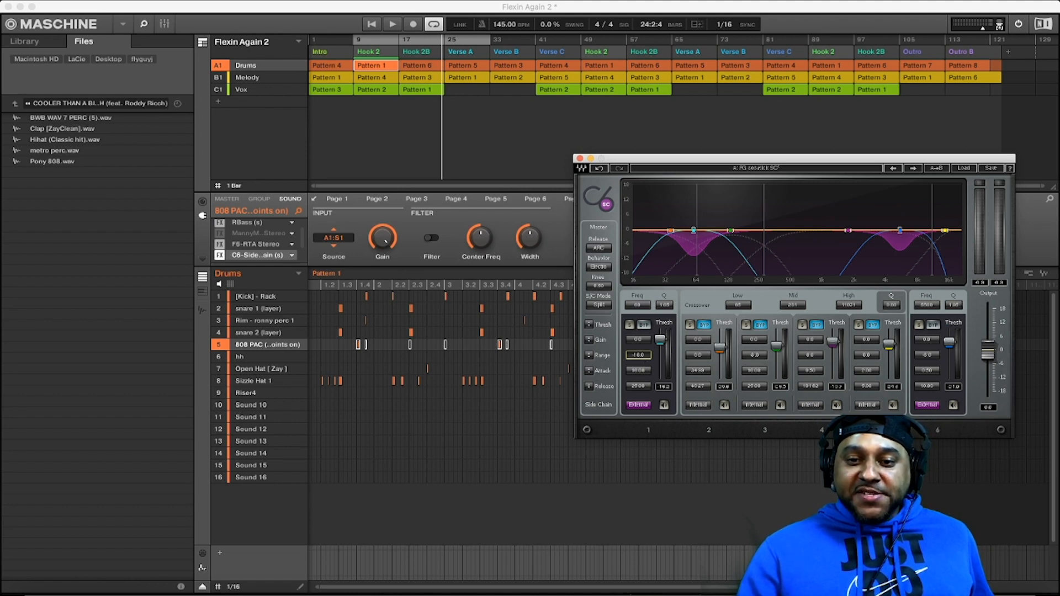
mouse_move(641, 357)
left_mouse_down()
mouse_move(641, 367)
mouse_move(641, 358)
left_mouse_up()
left_click(641, 358)
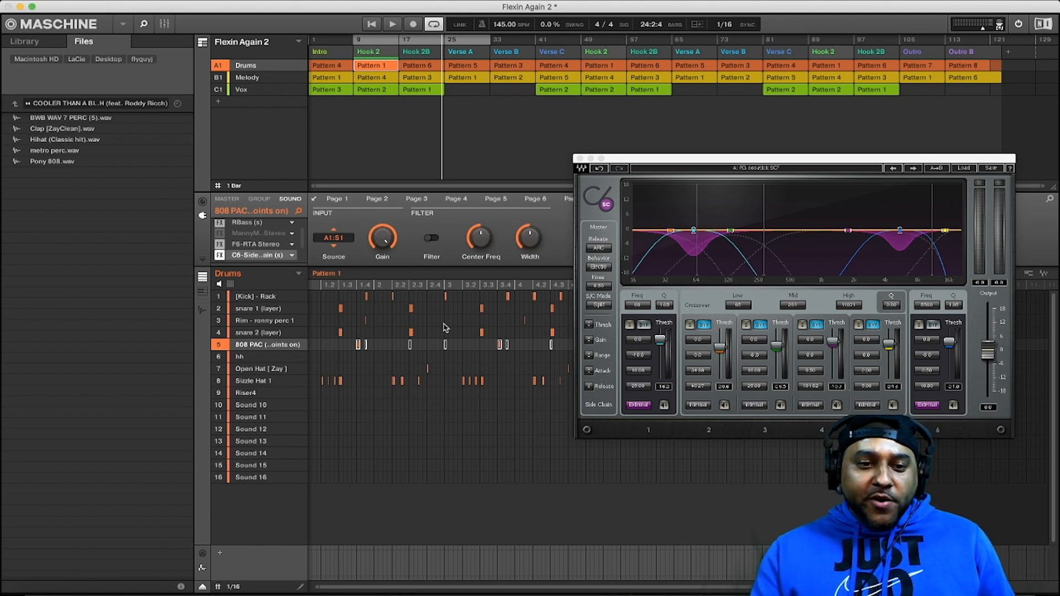
Step: Open the F6-RTA equalizer on the [Kick] - Rack sound and play the beat to examine the kick's spectrum
left_click(276, 297)
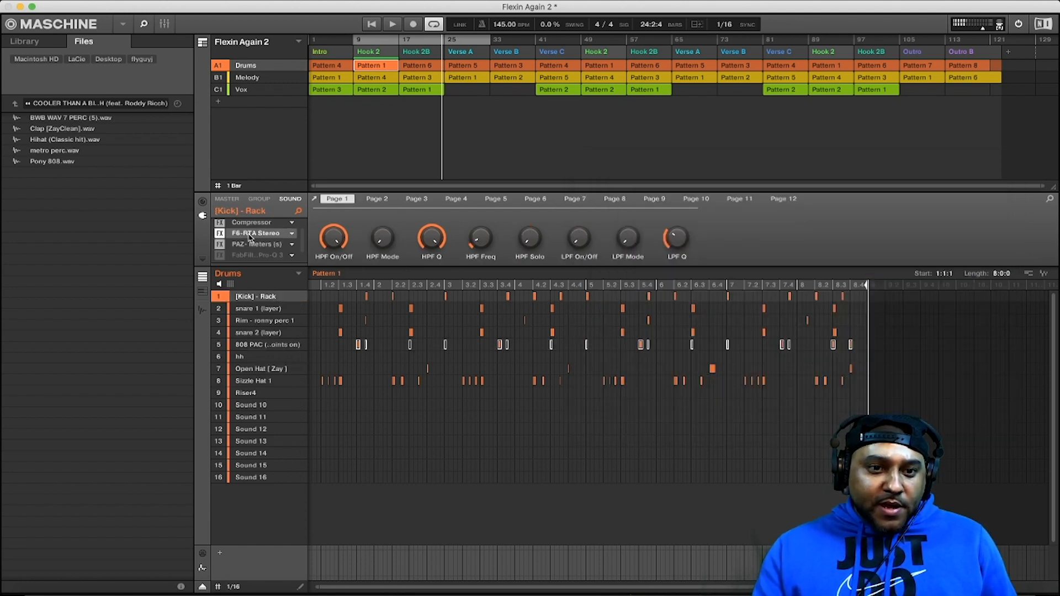
left_click(243, 234)
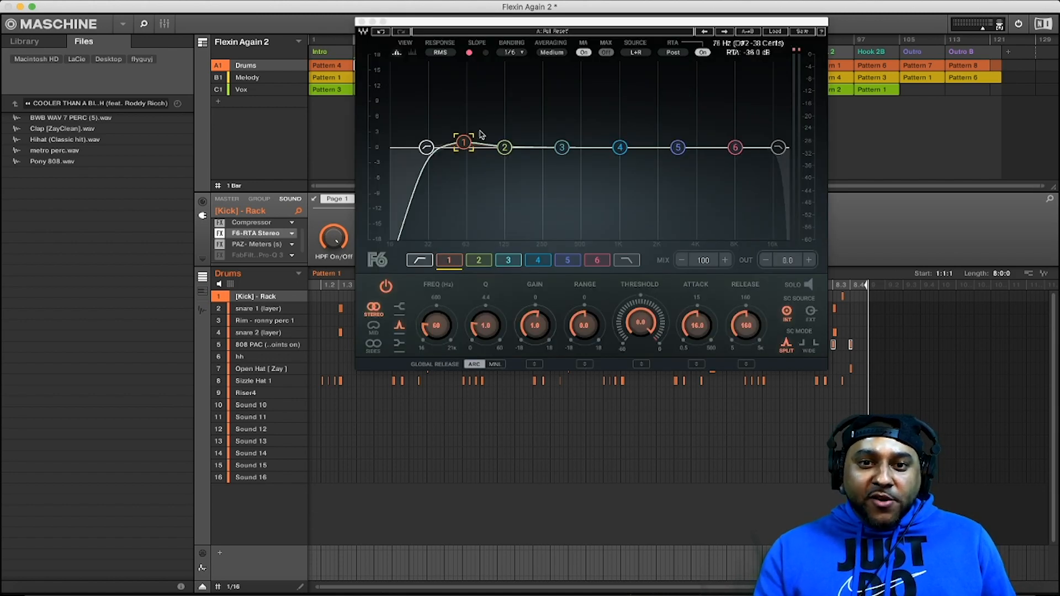
key("space")
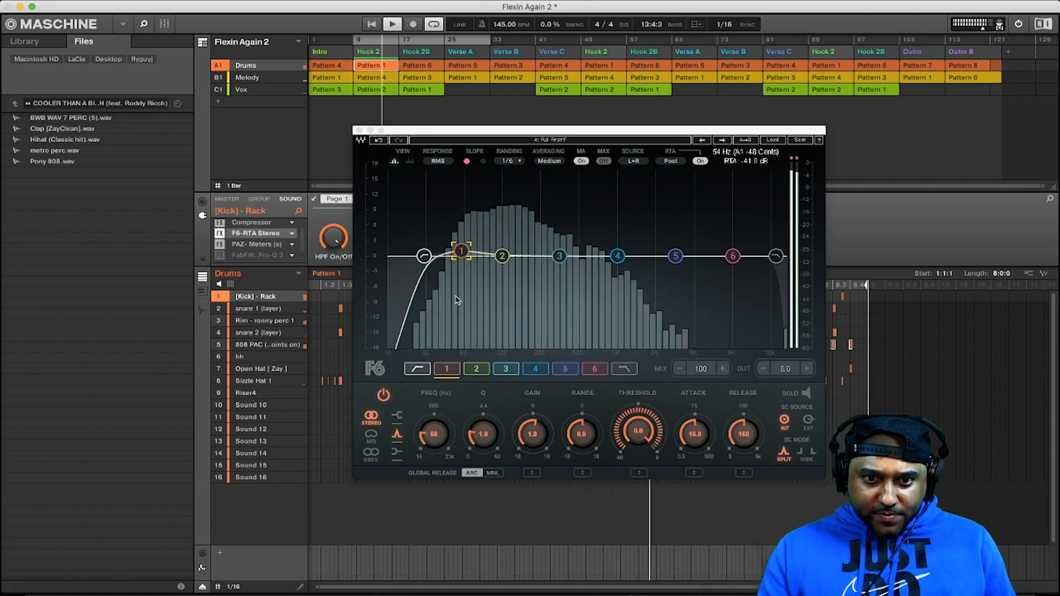
Step: Set band 1 of the kick's F6 to 60 Hz with a gain of 1.5, and check the high-pass filter's settings
left_click(461, 252)
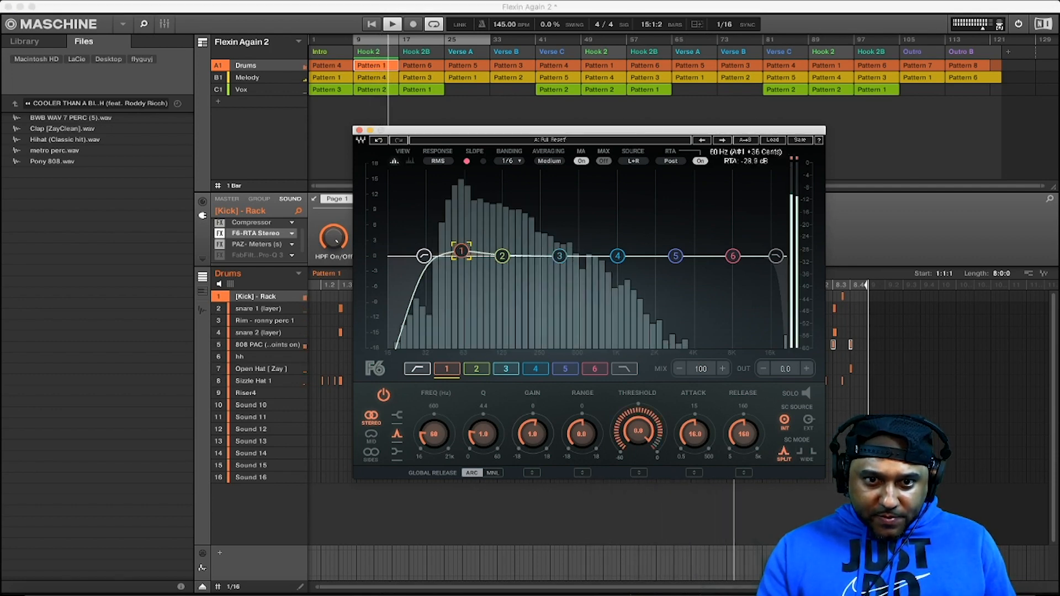
left_click_drag(461, 252, 458, 248)
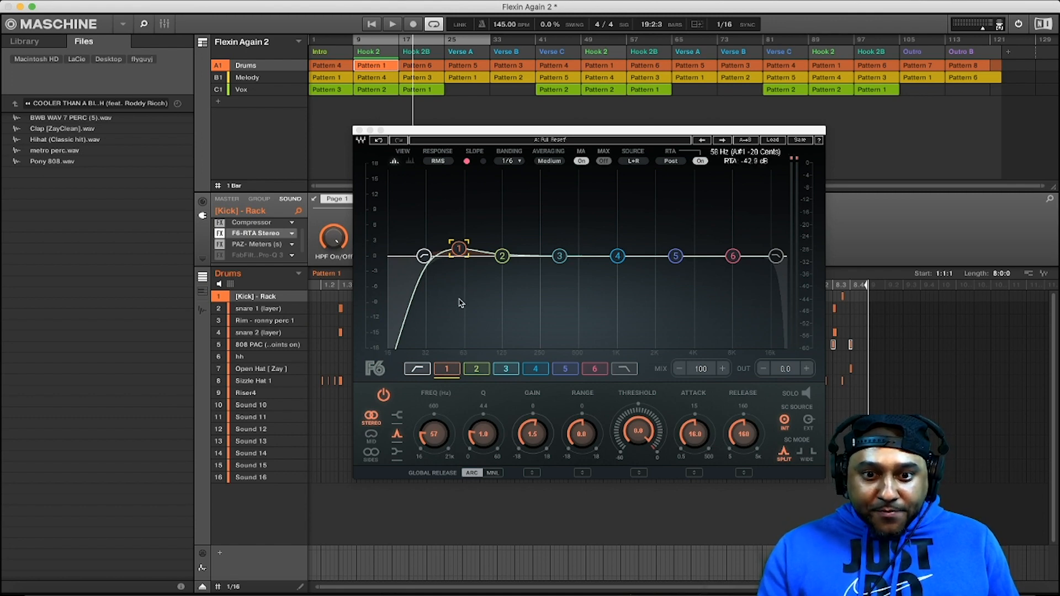
left_click_drag(434, 439, 435, 434)
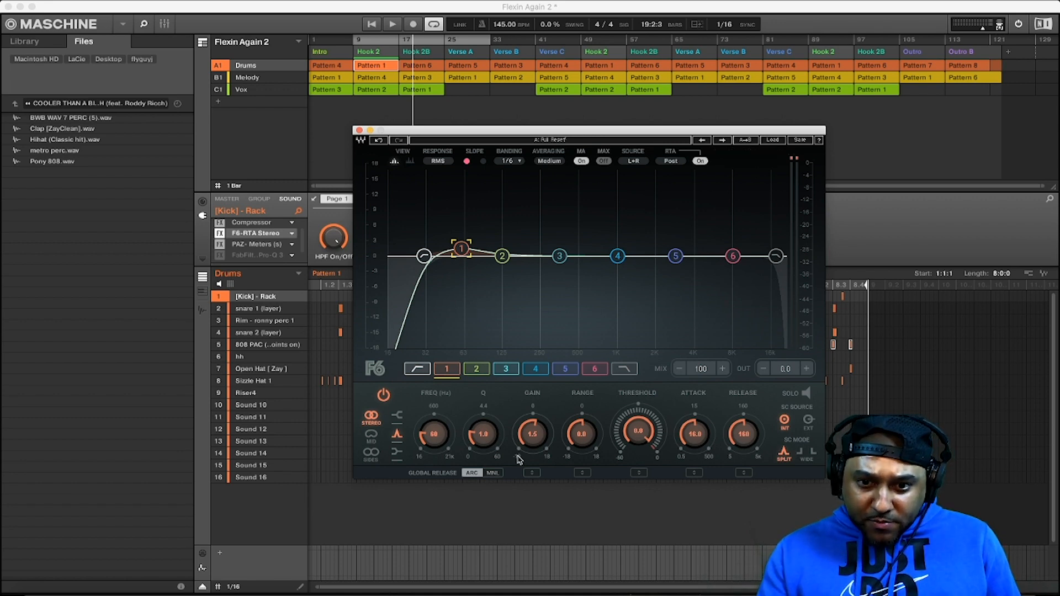
left_click(424, 257)
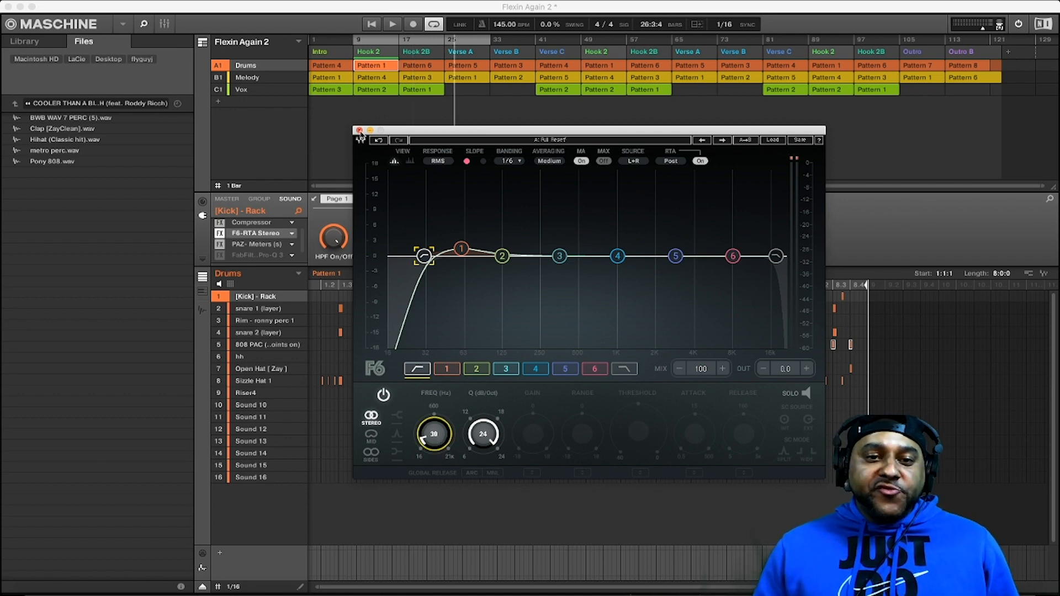
left_click(360, 130)
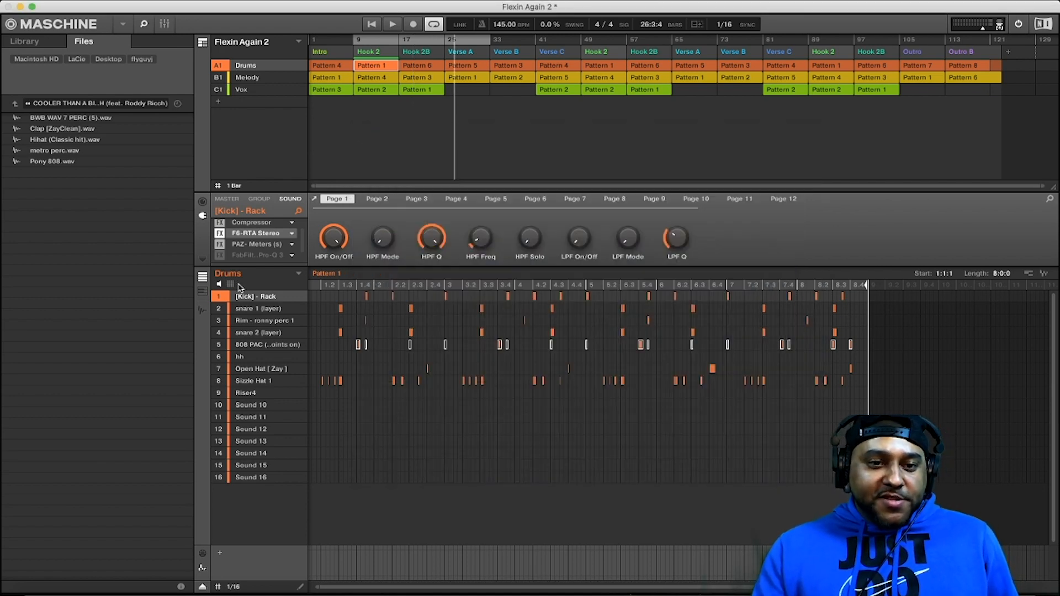
Step: Return to the 808's C6 sidechain compressor and select the frequency value of band 1
left_click(259, 344)
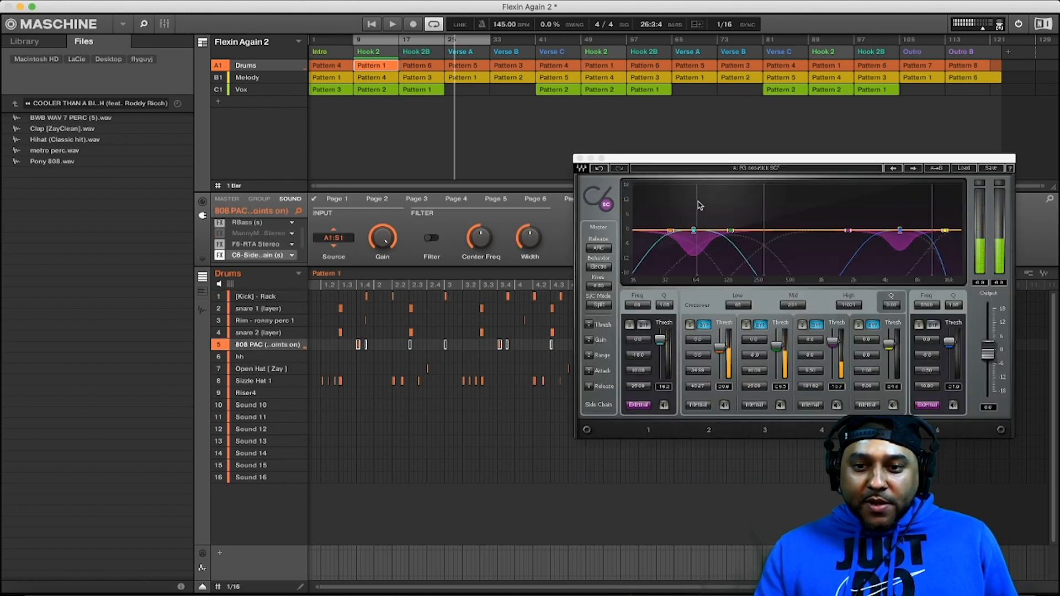
left_click(640, 309)
left_click(640, 307)
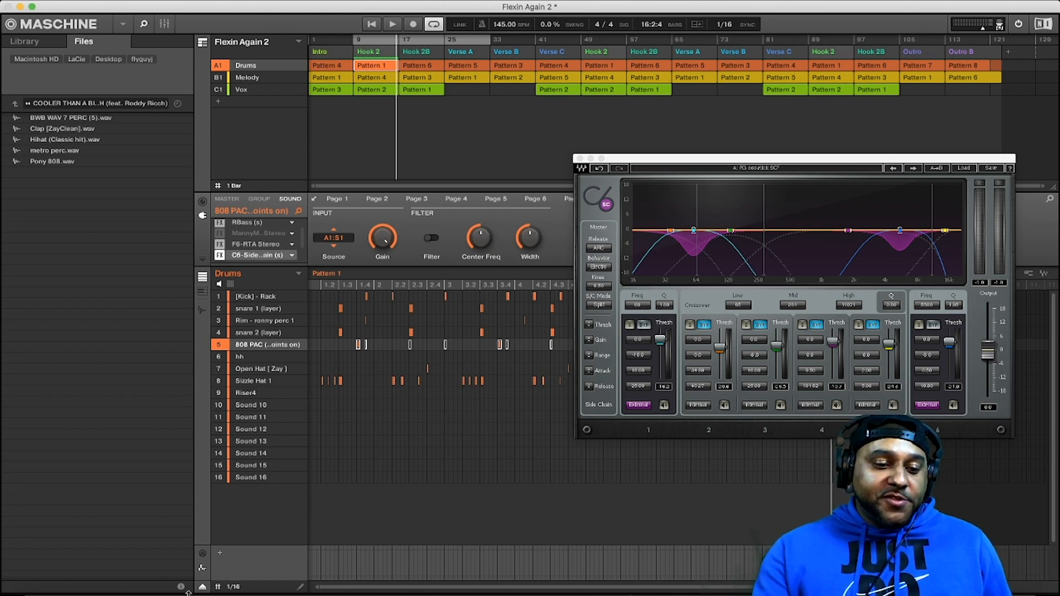
Step: Reopen the 808's C6 sidechain compressor and set the frequency of band 1 to 69 Hz
left_click(127, 592)
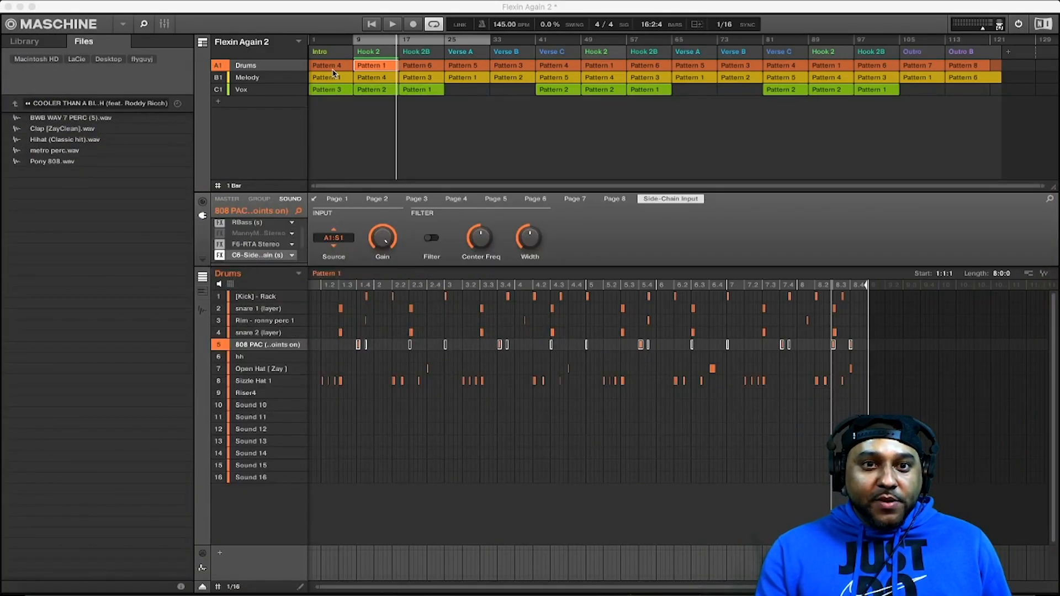
left_click(250, 256)
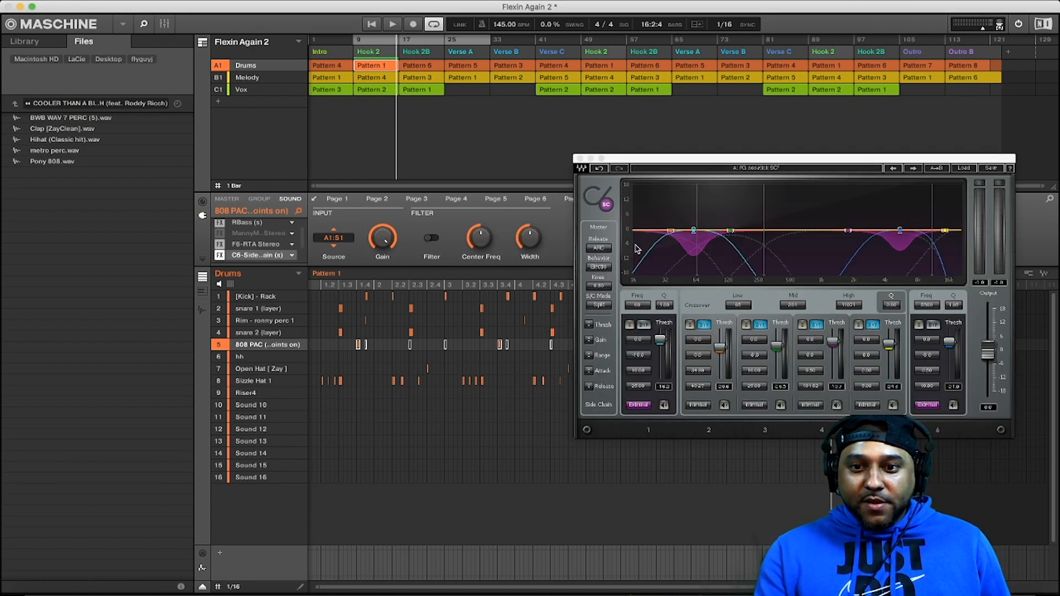
left_click(639, 304)
type("69")
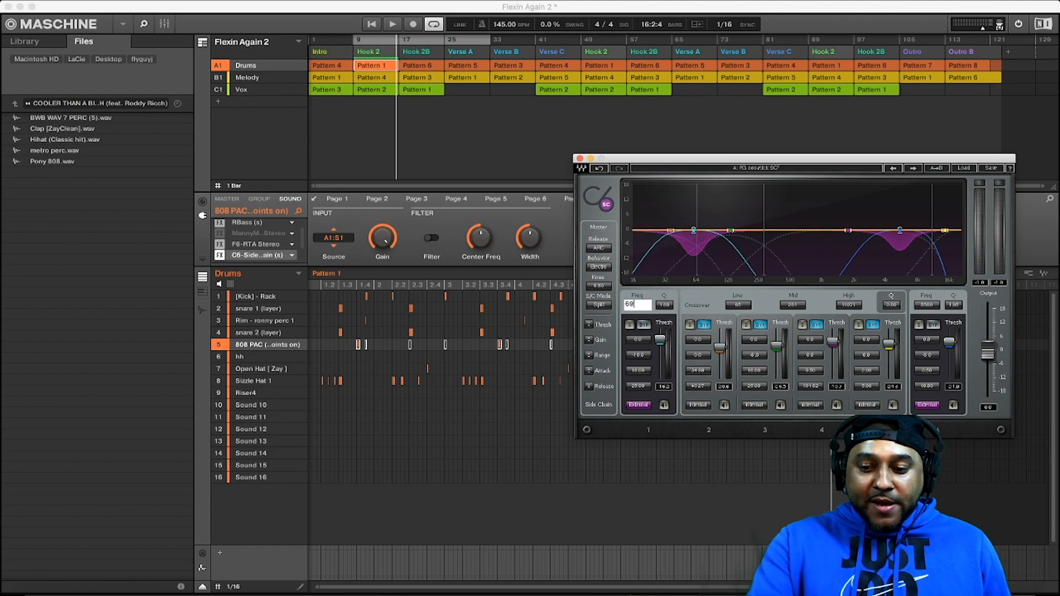
key("Return")
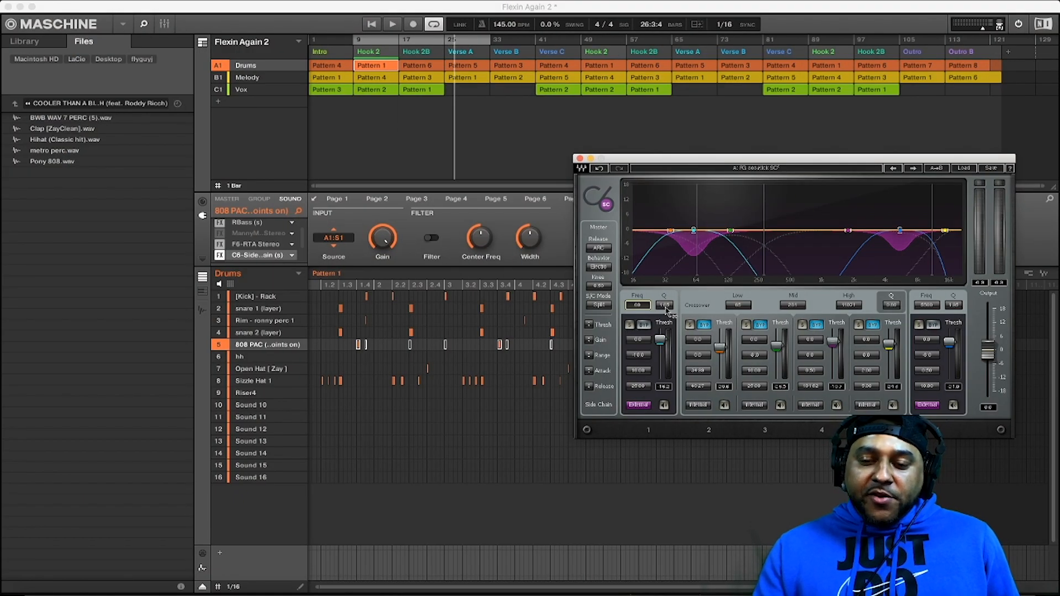
Step: Set the Q of band 1 in the 808's C6 to 1.8
left_click(665, 306)
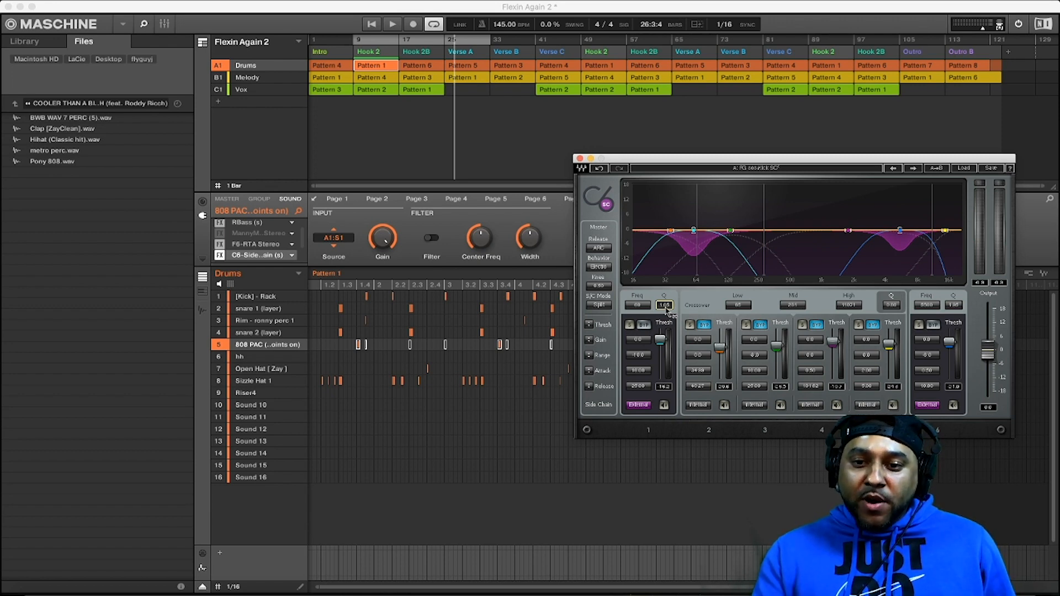
type("1")
key("Return")
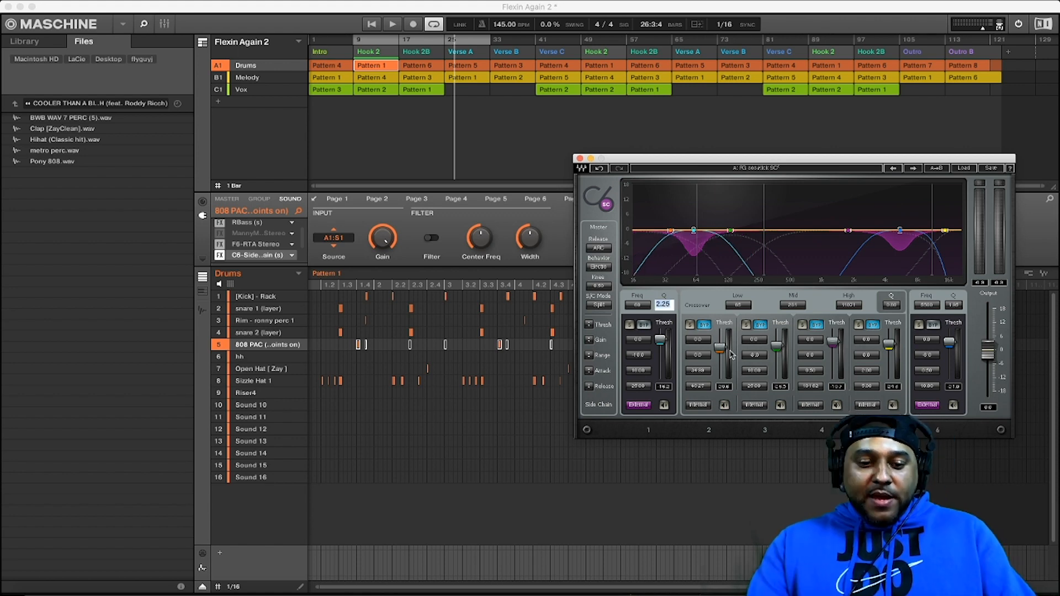
type("1.8")
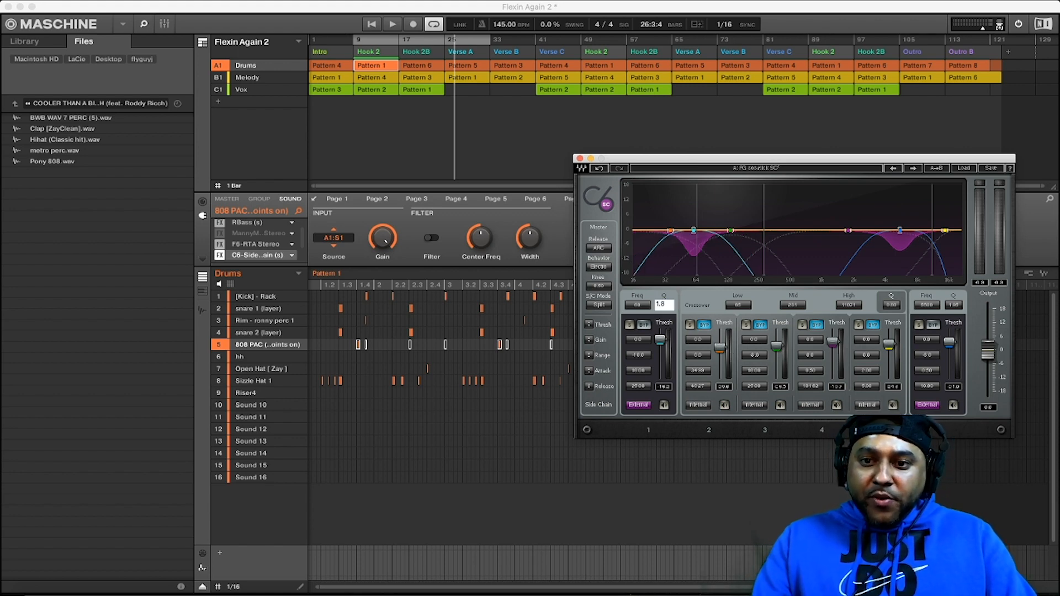
key("Return")
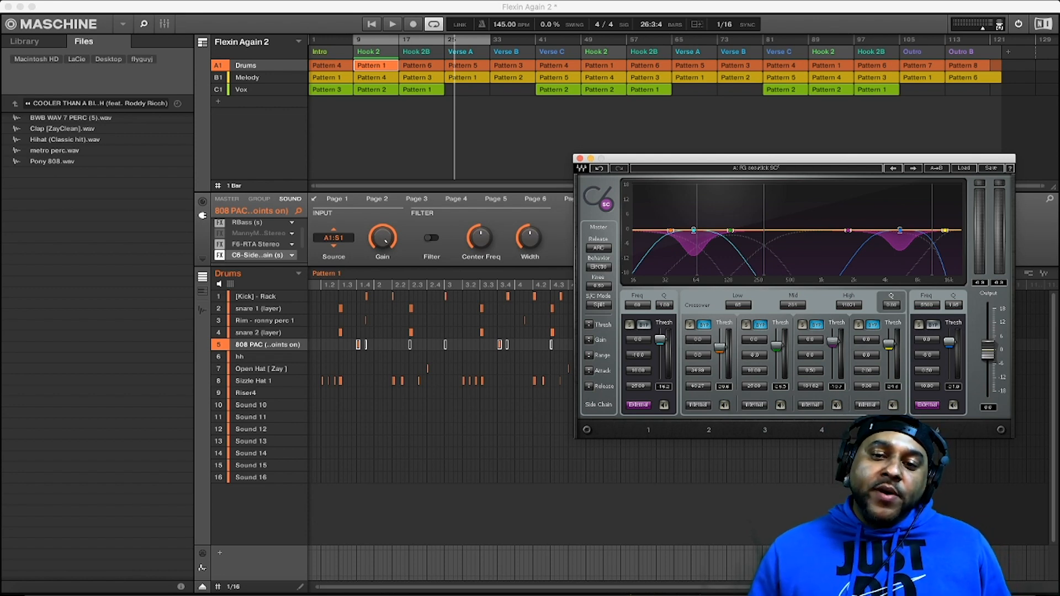
Step: Play the beat with only the kick and 808 active, and monitor the sidechain signal of C6 bands 1 and 6 in turn
right_click(219, 345)
left_click(220, 78)
left_click(220, 90)
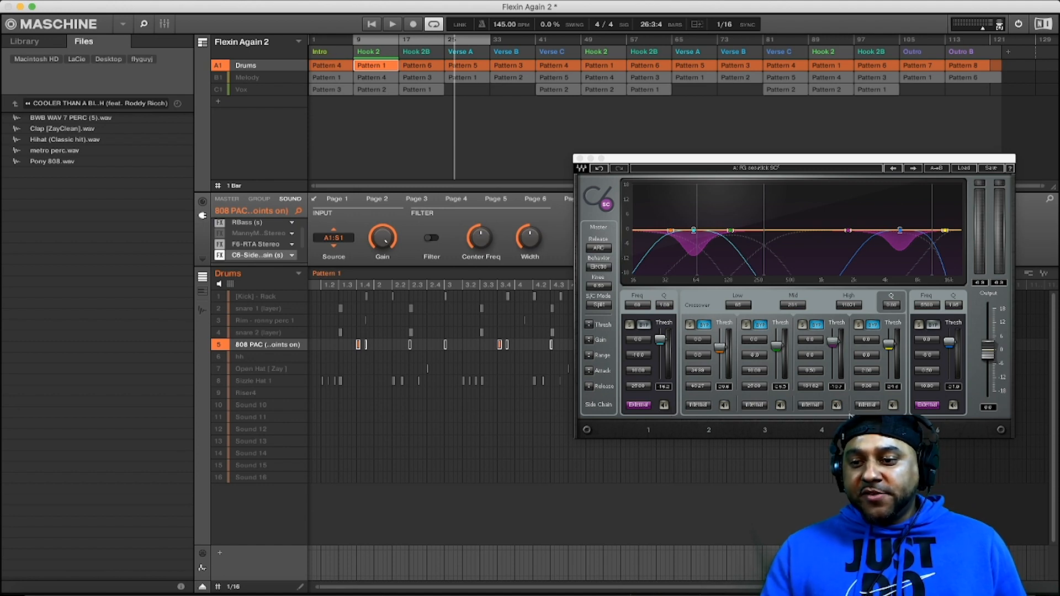
key("space")
left_click(665, 406)
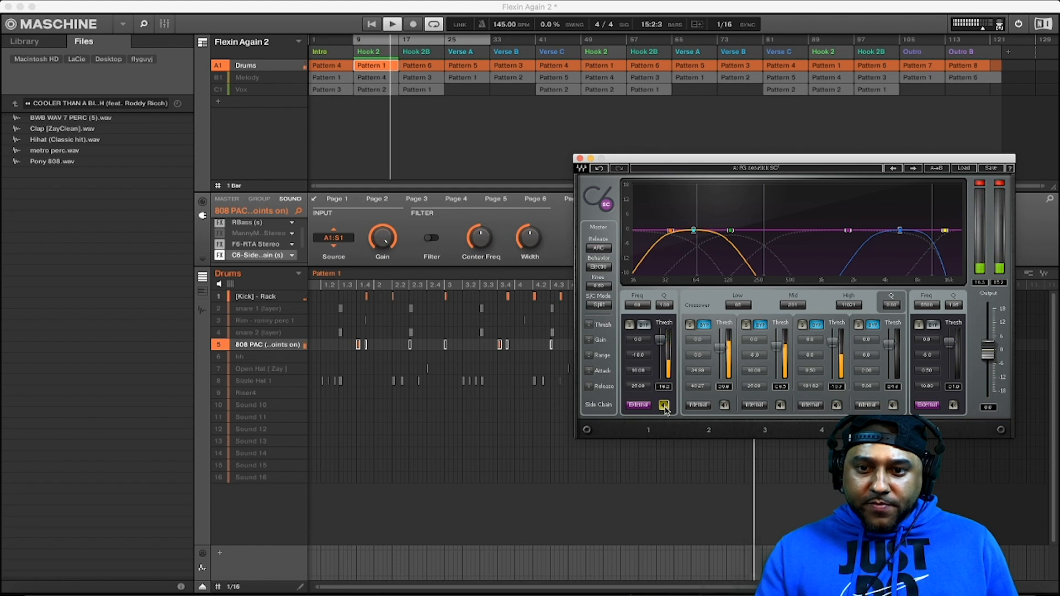
left_click(664, 406)
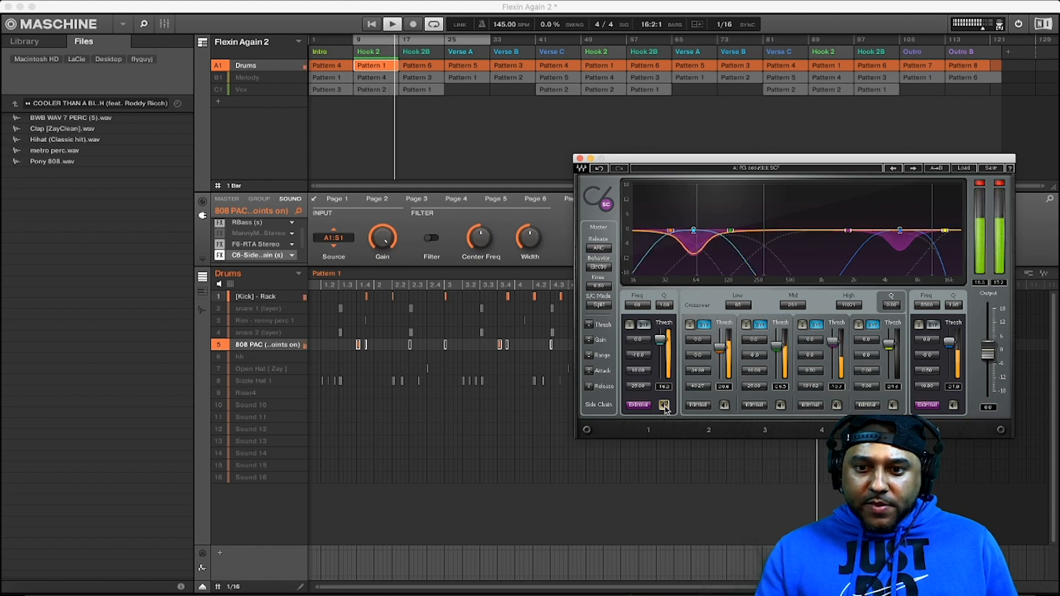
left_click(953, 406)
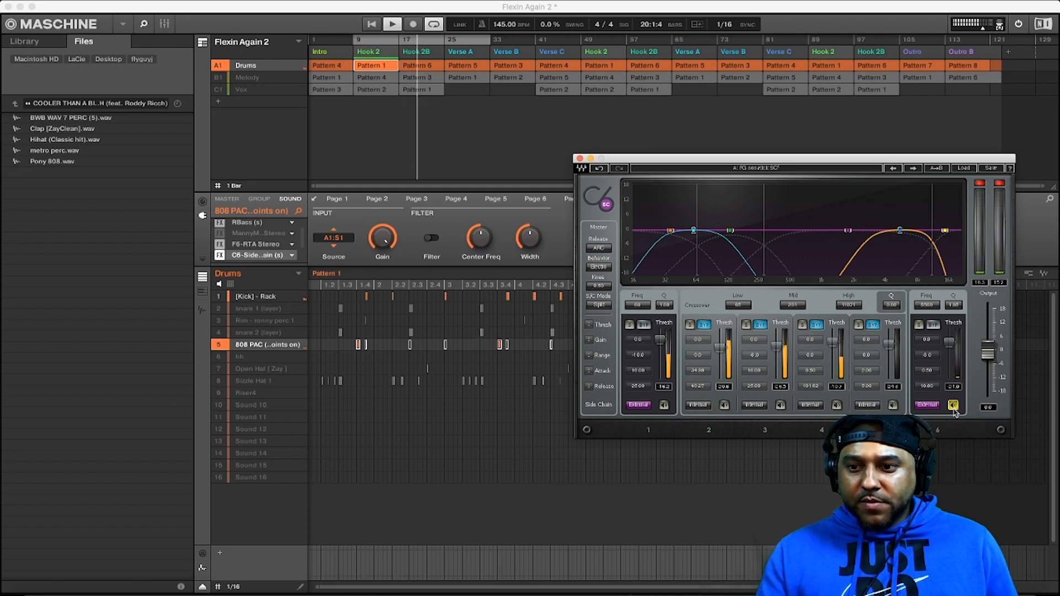
left_click(954, 405)
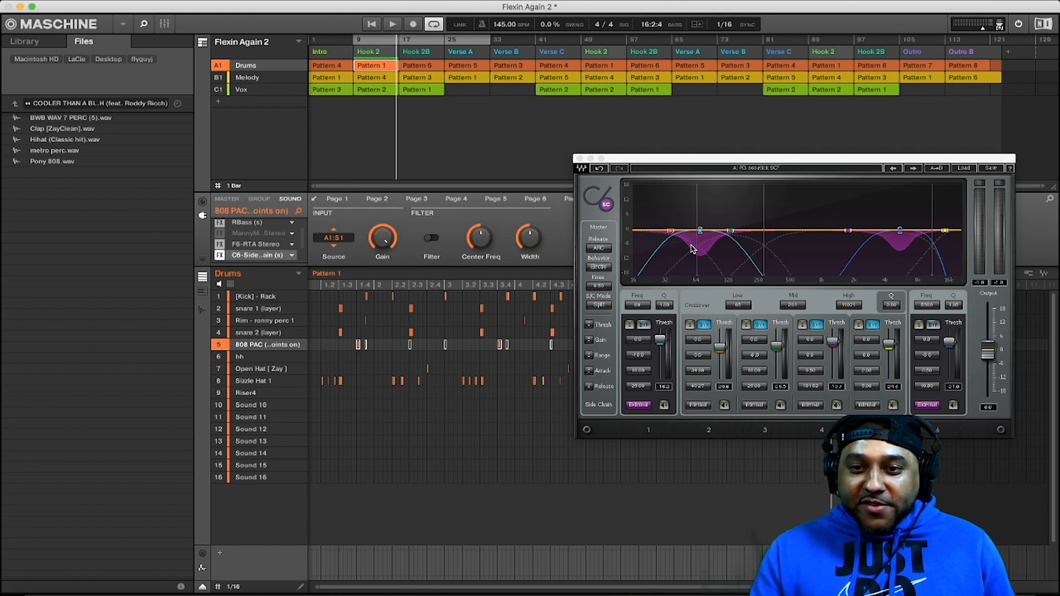
Step: Lower the Q of band 1 to about 0.5 and set its range to -18
left_click_drag(664, 305, 667, 302)
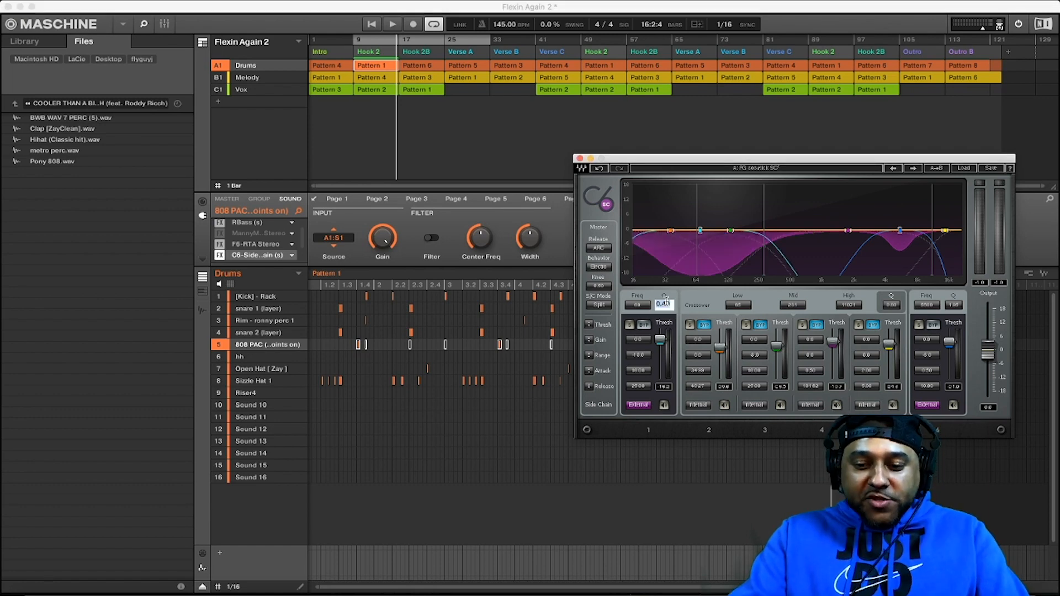
left_click(665, 304)
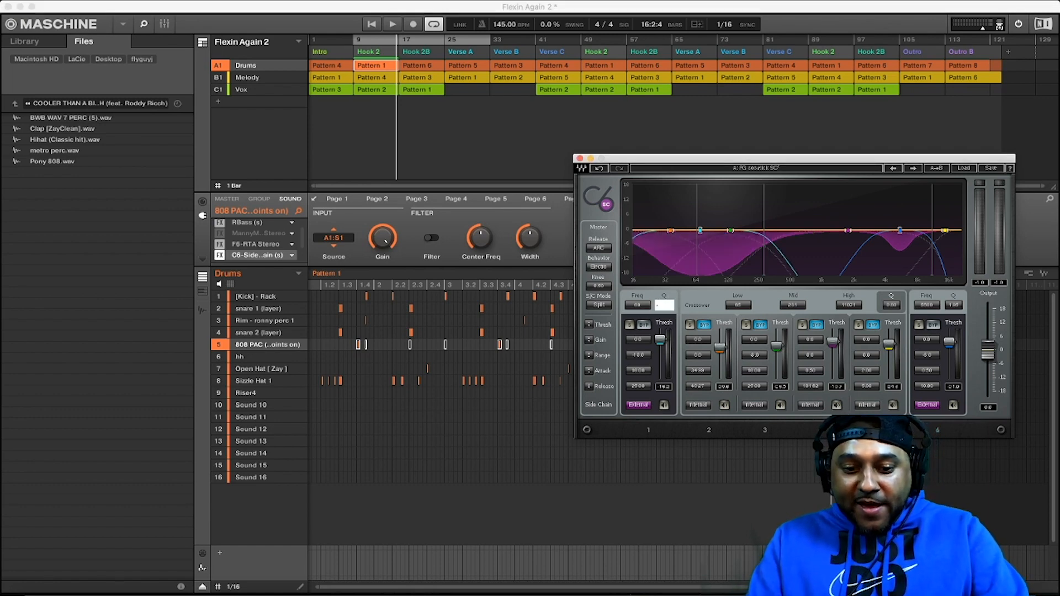
key("Return")
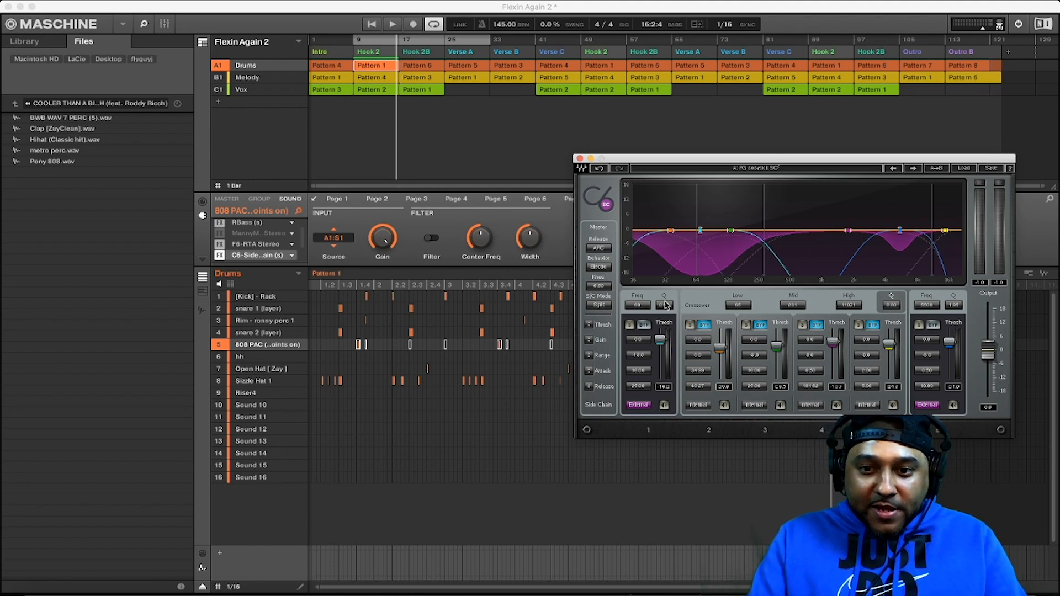
left_click(638, 354)
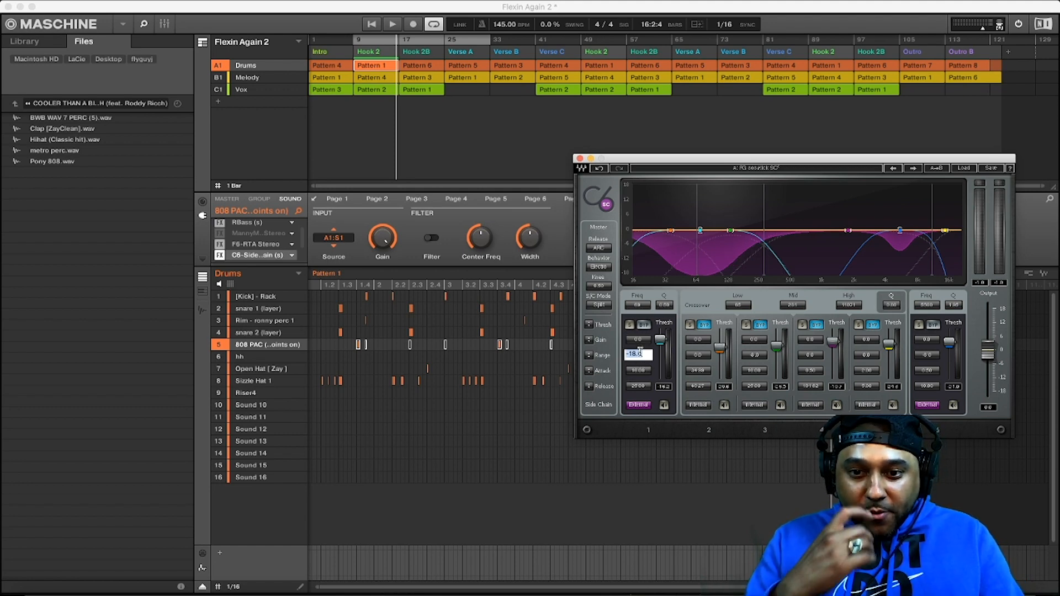
type("-18")
key("Return")
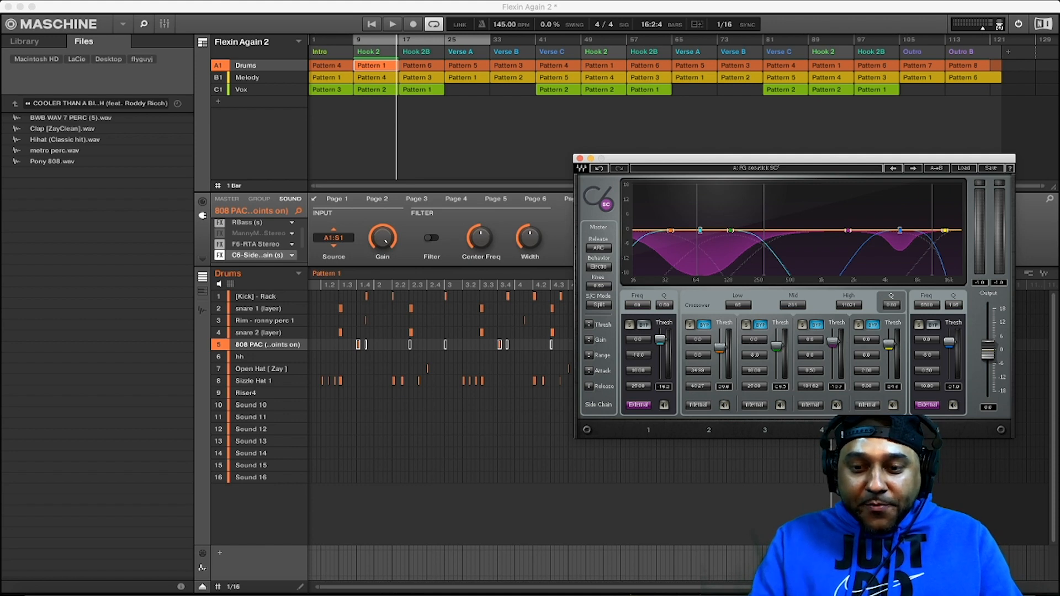
Step: Set the attack of band 1 to 0.50 and its release to 150
left_click(639, 370)
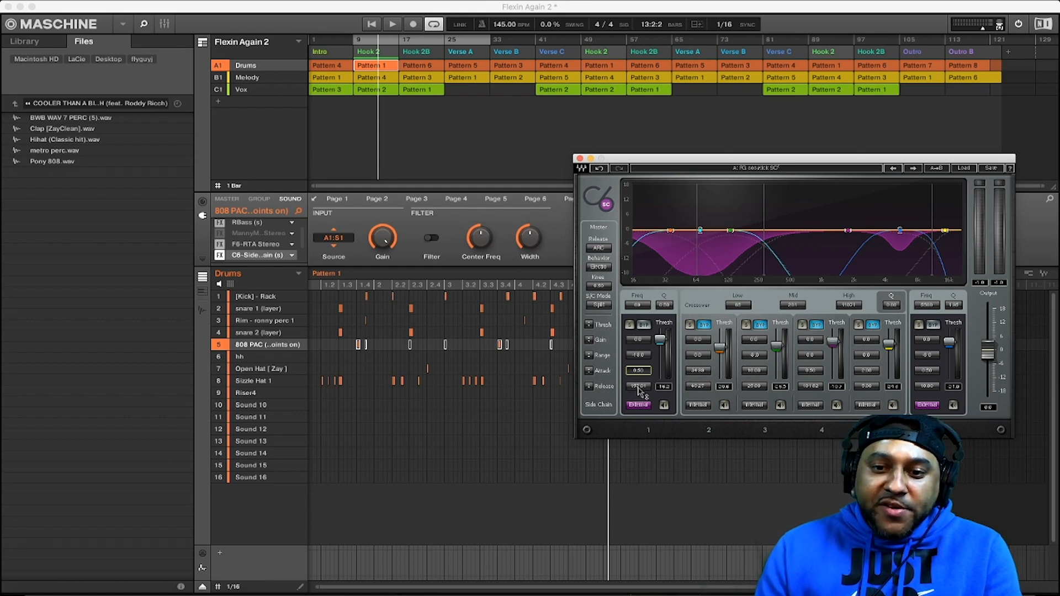
left_click(638, 386)
type("1")
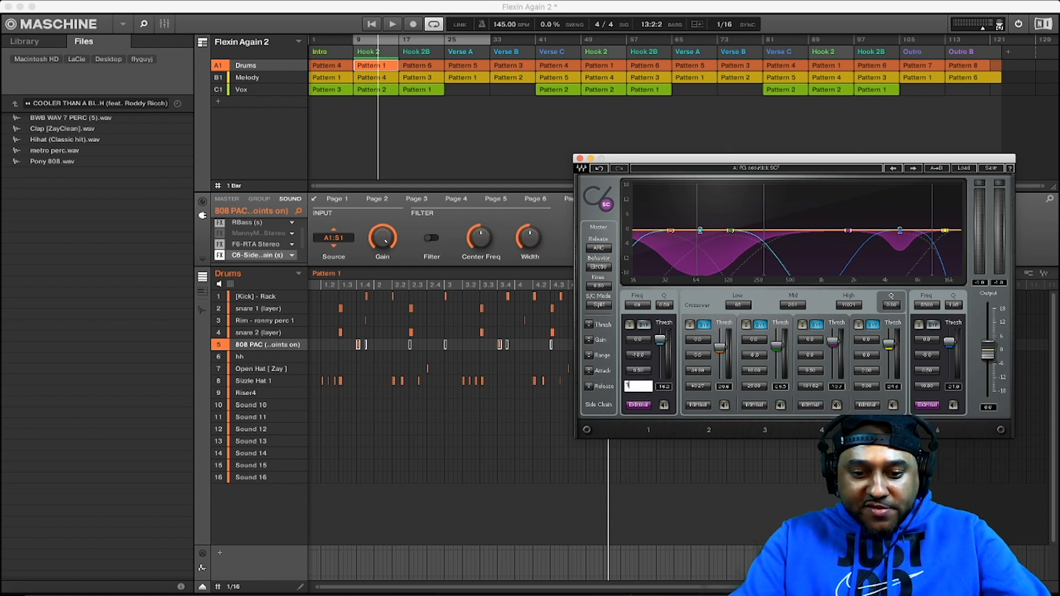
type("50")
key("Return")
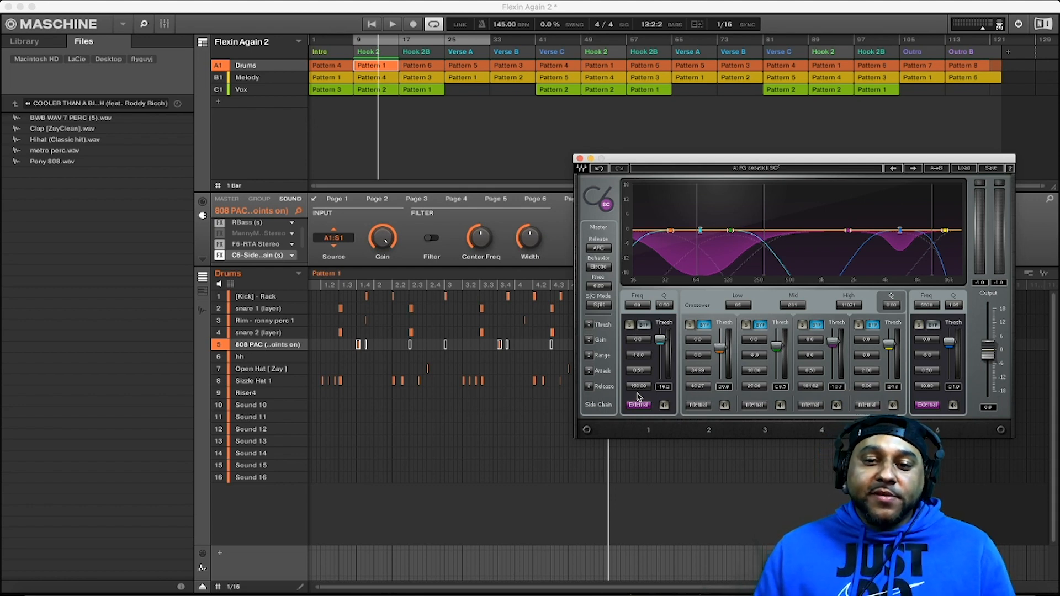
Step: Play the loop from its start and compare the 808 with the C6 sidechain compressor bypassed and enabled
left_click(378, 25)
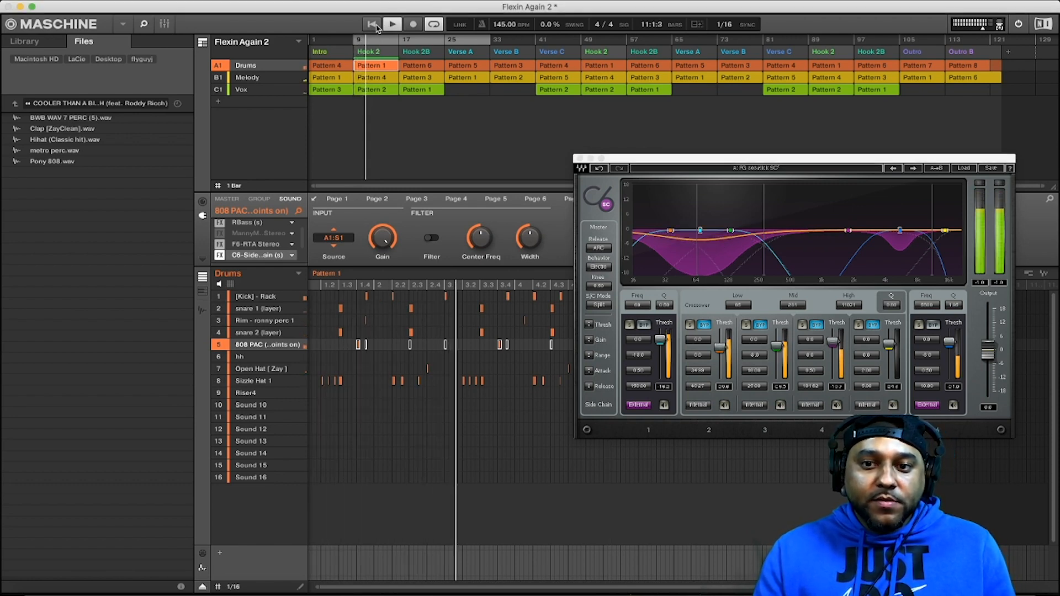
left_click(223, 258)
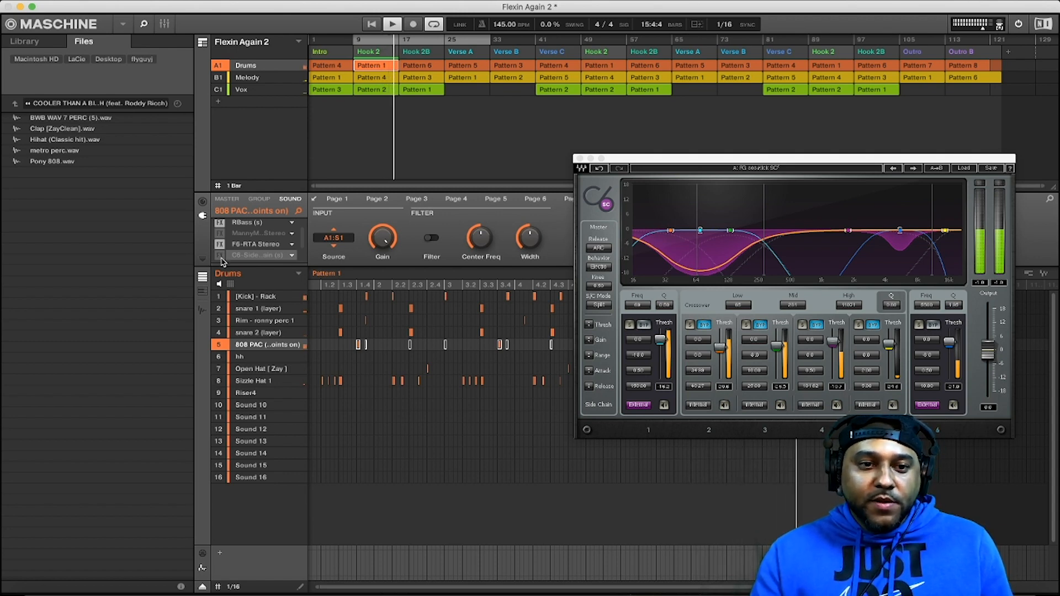
left_click(220, 256)
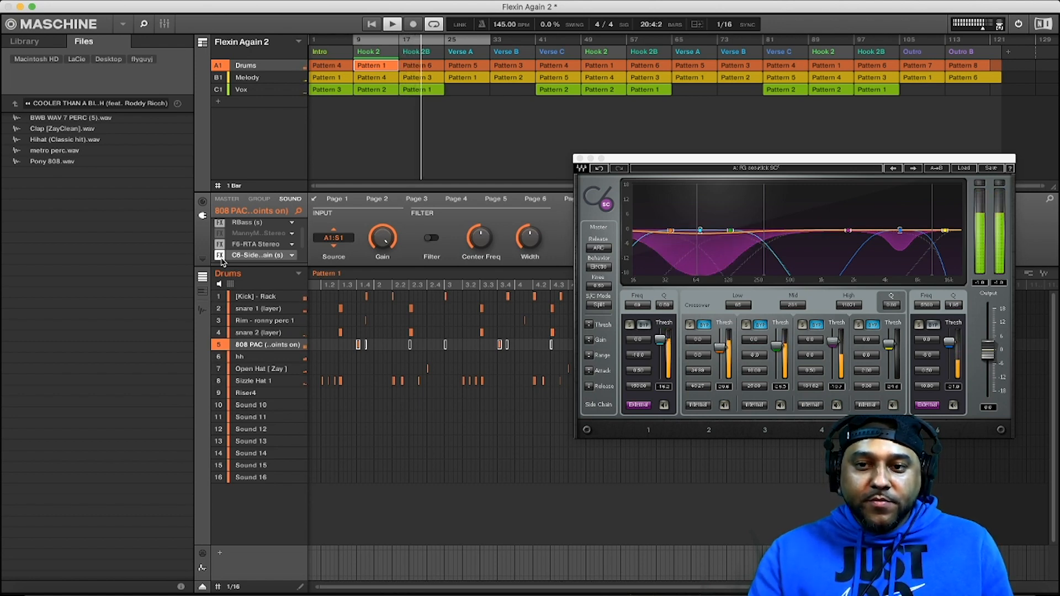
key("space")
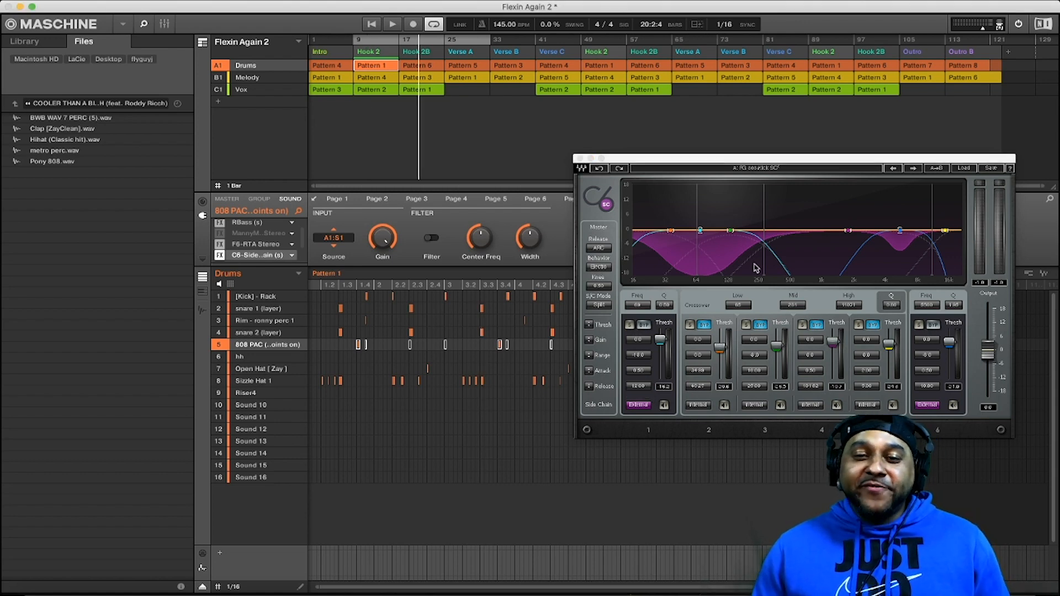
Step: Lower the Q of band 1 in the 808's C6 to about 0.45
left_click(665, 306)
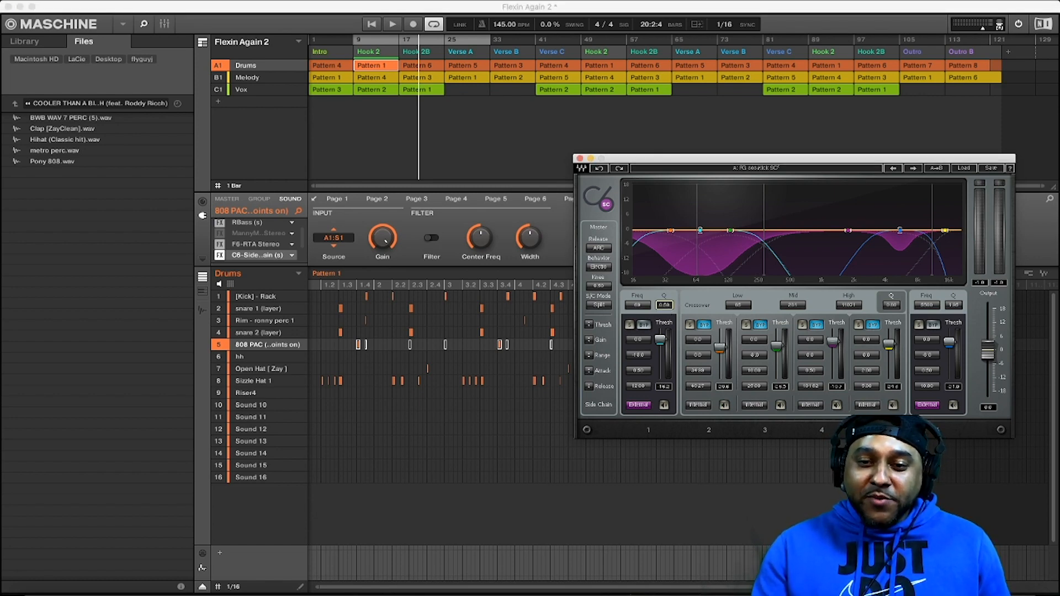
left_click_drag(664, 305, 664, 308)
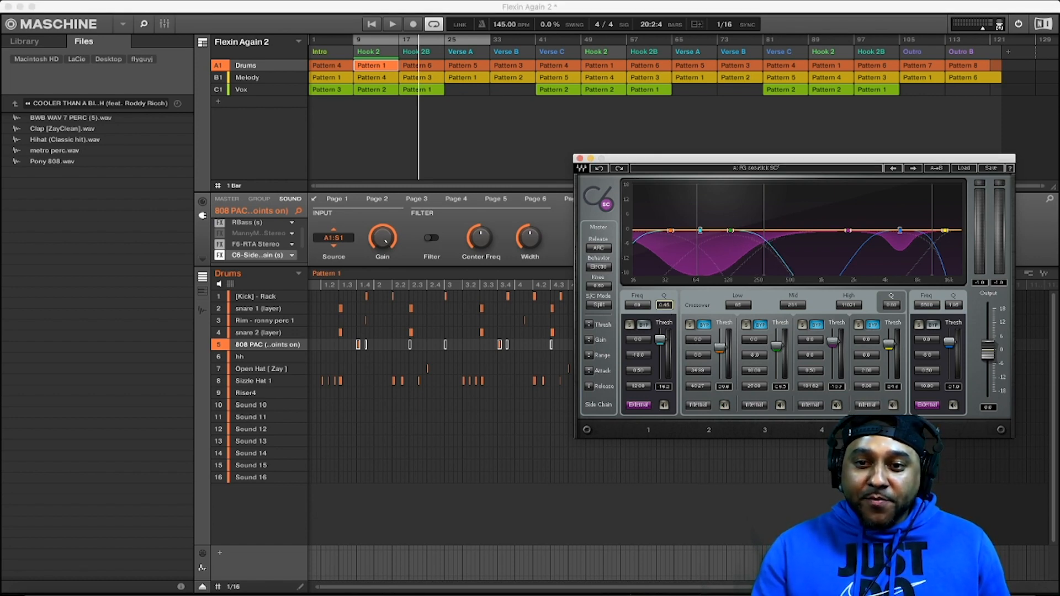